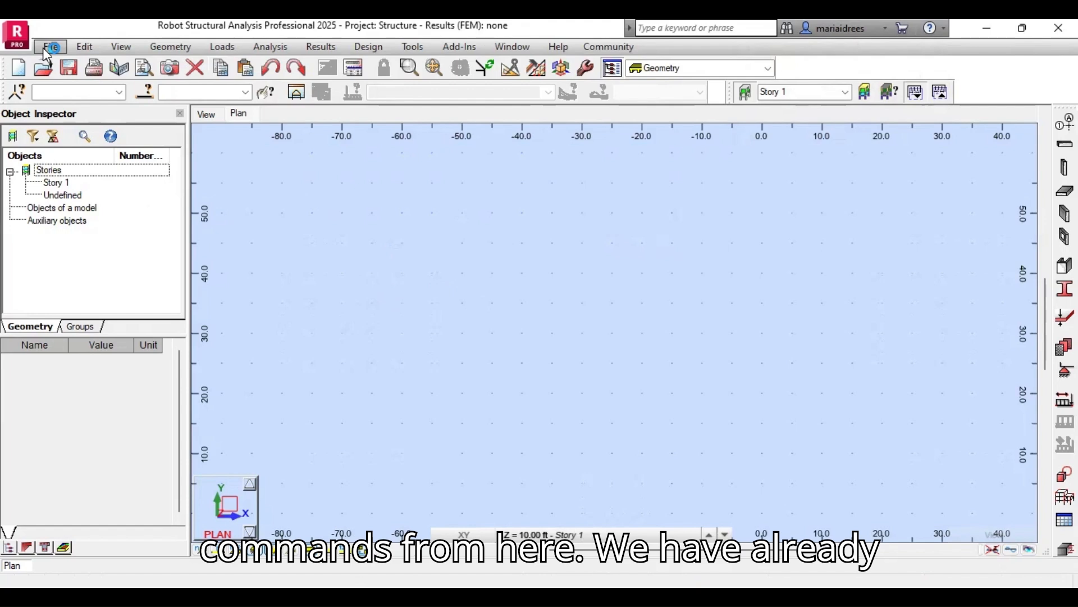
click(47, 50)
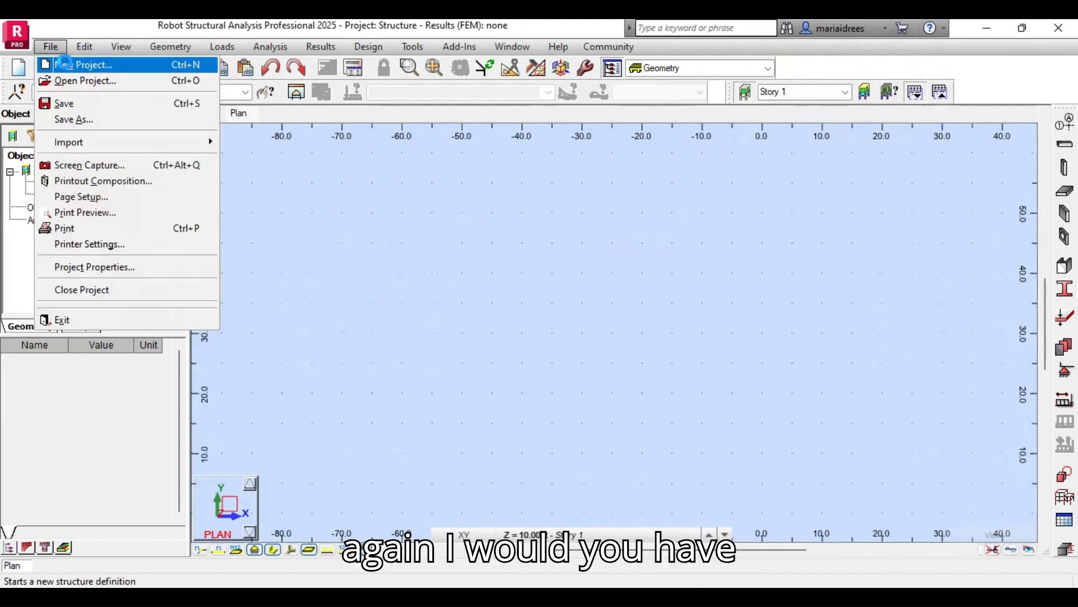
click(70, 65)
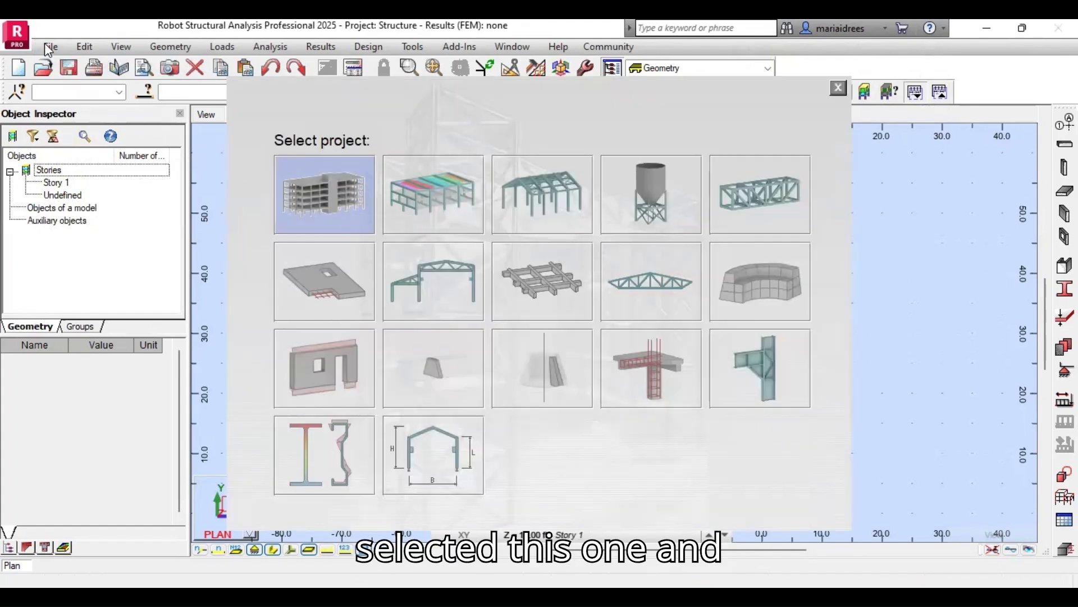
click(840, 89)
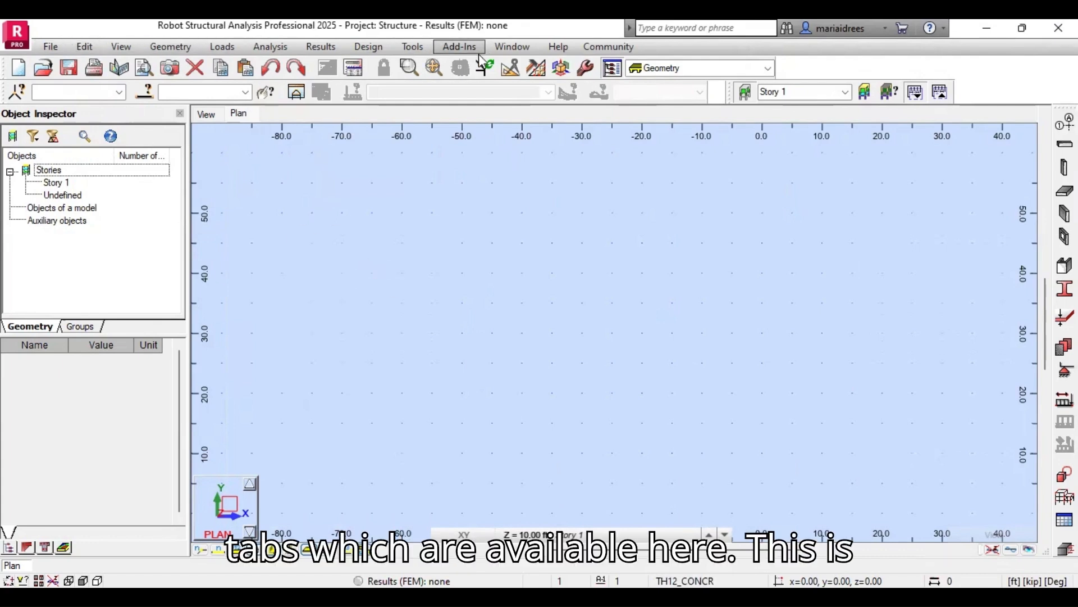
click(59, 51)
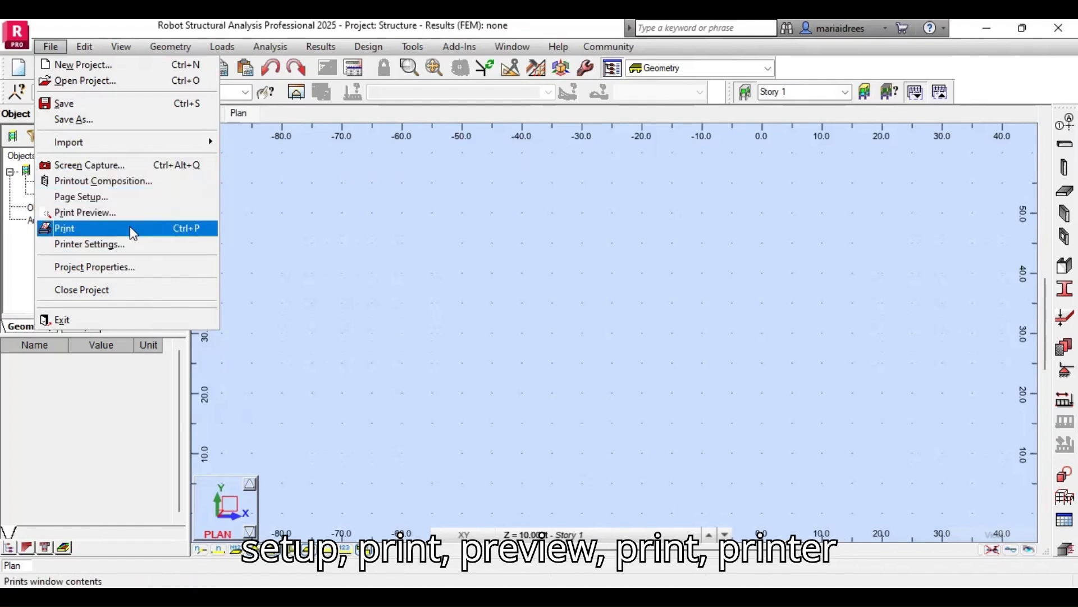
click(332, 268)
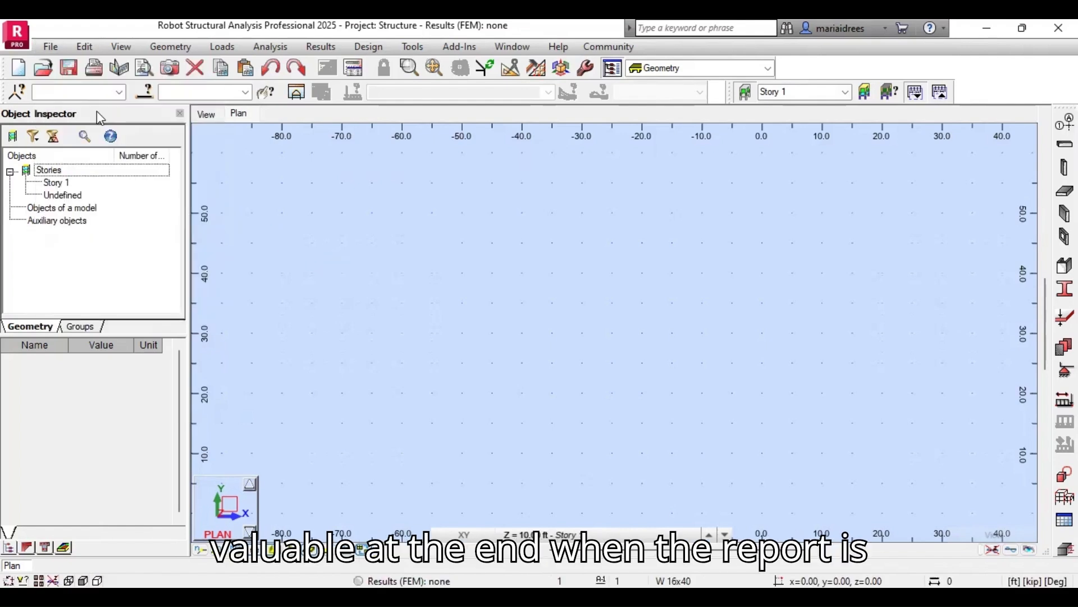
click(85, 46)
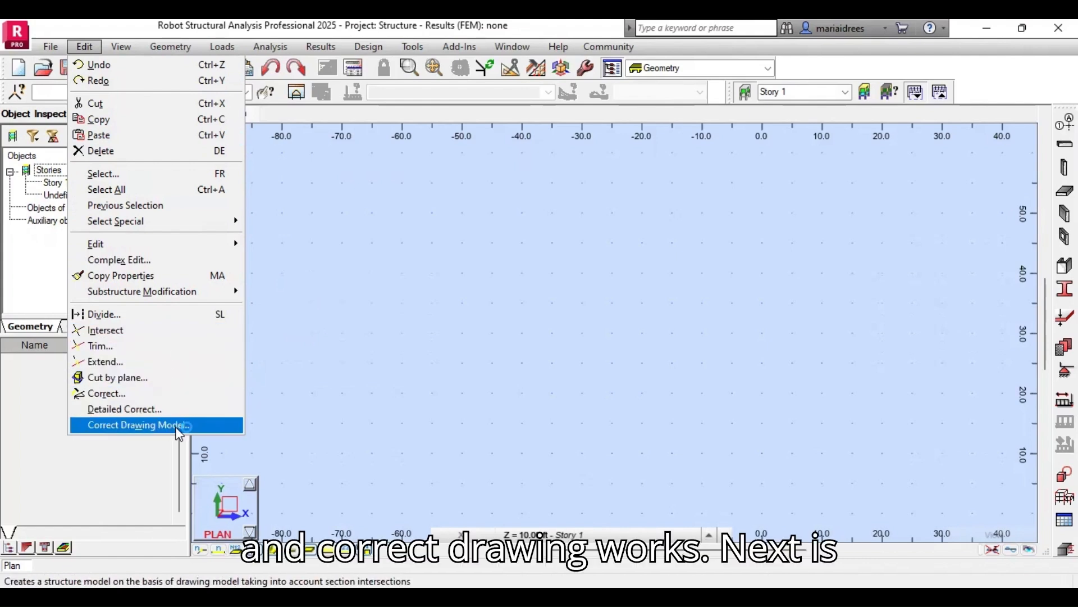
click(357, 393)
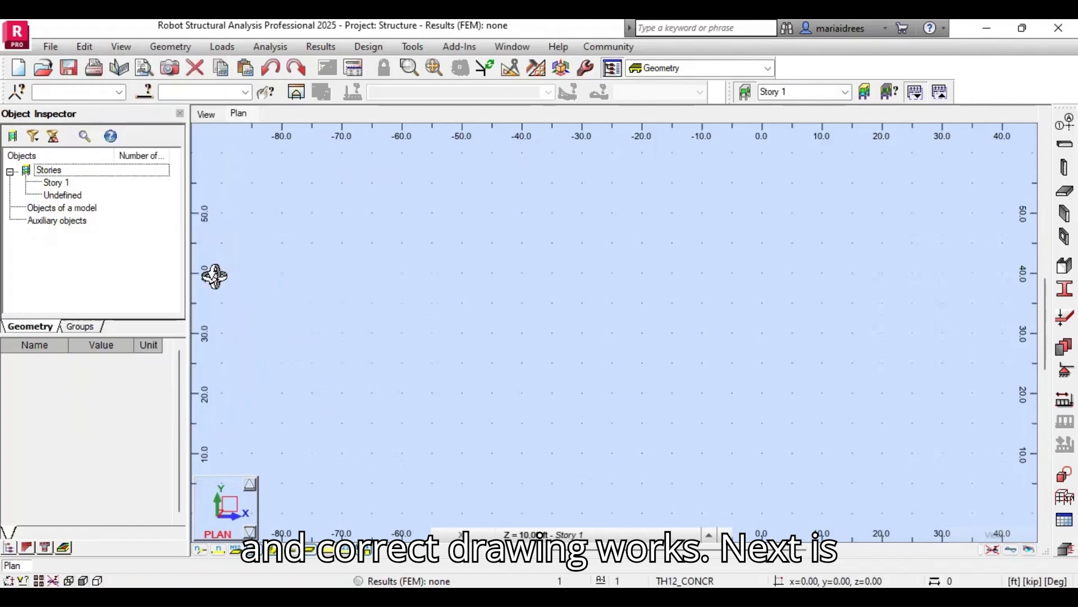
click(128, 50)
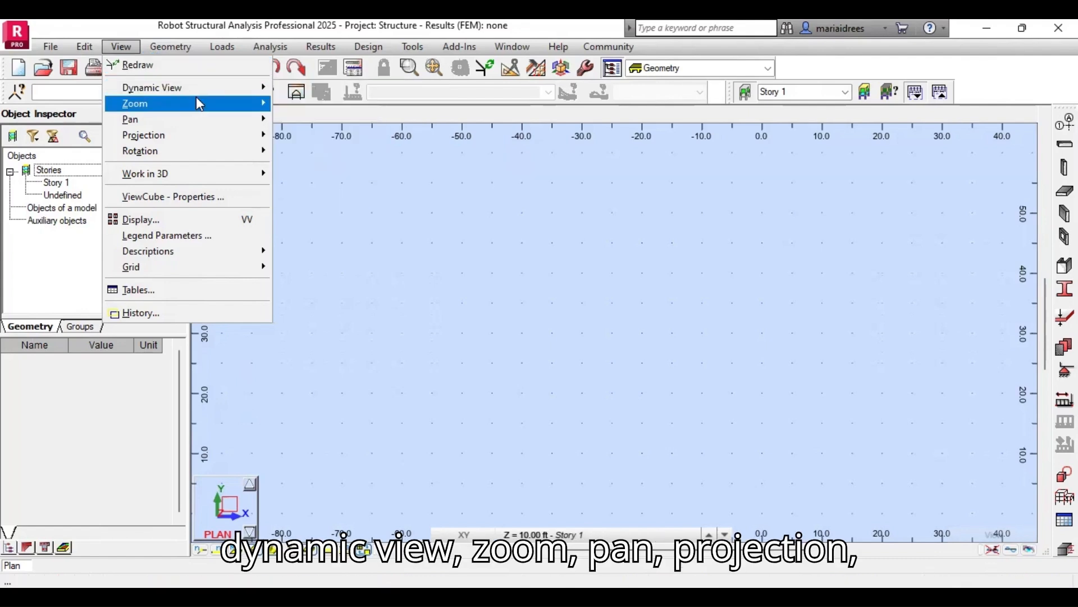
mouse_move(197, 115)
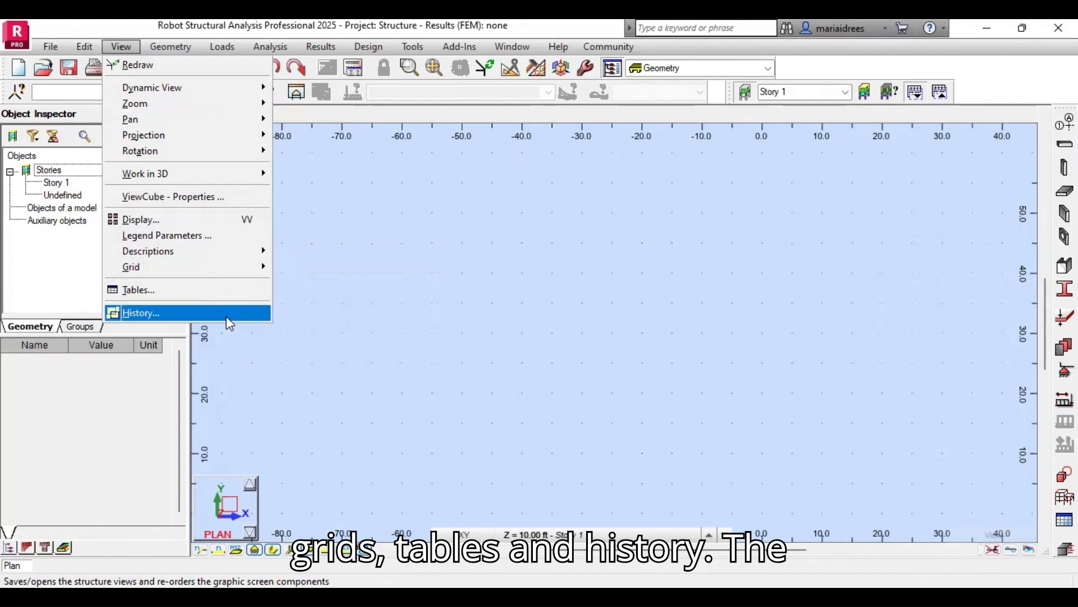
click(359, 264)
Step: Choose the multi-story building as the structure type
click(178, 50)
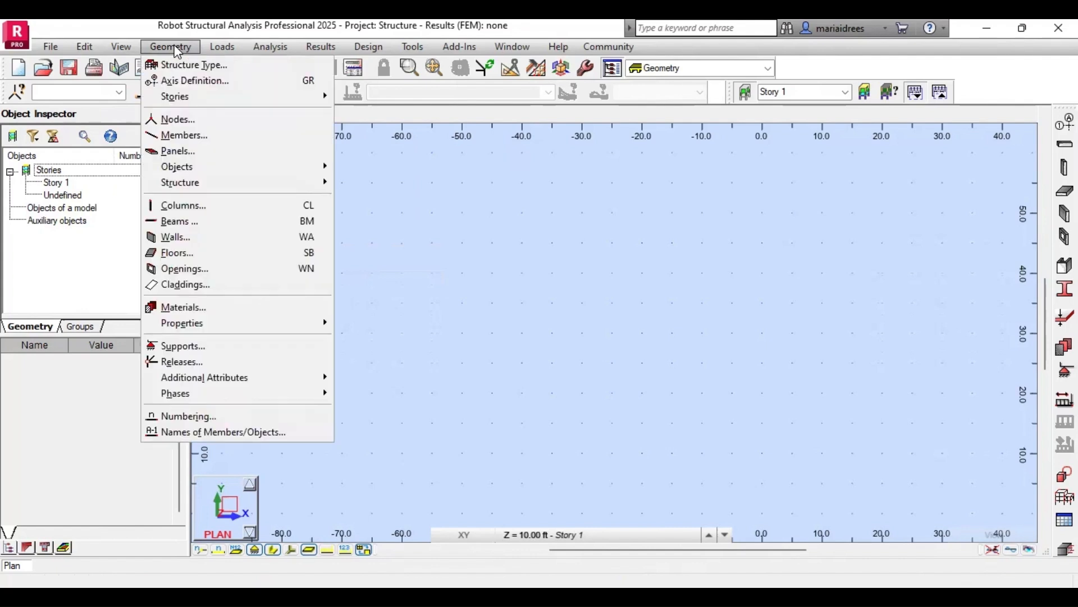
click(177, 49)
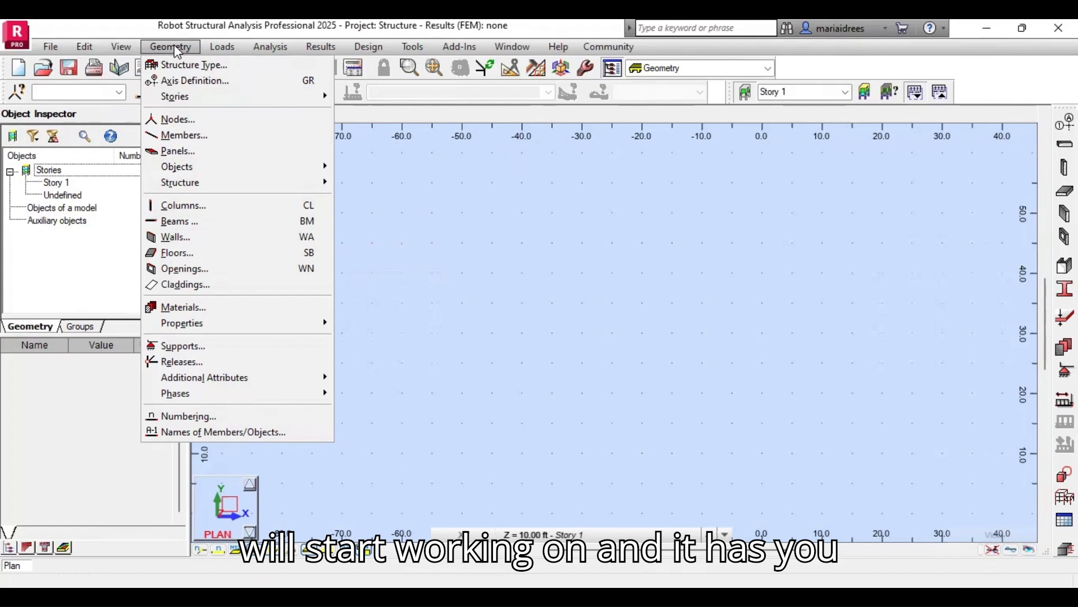
click(220, 66)
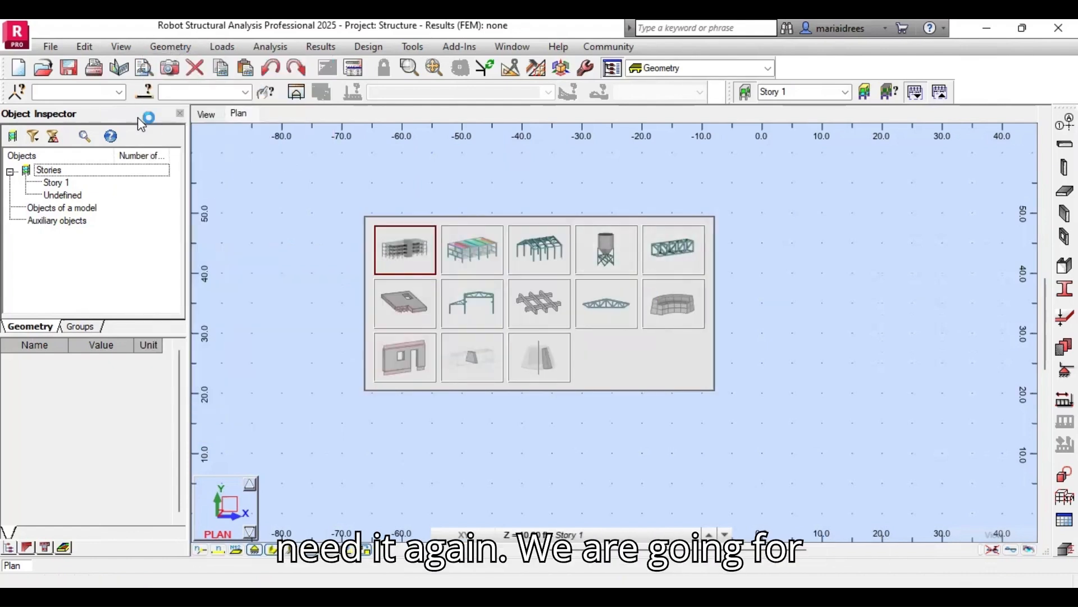
click(413, 257)
Step: Open the building story settings and switch to defining the stories manually
click(170, 47)
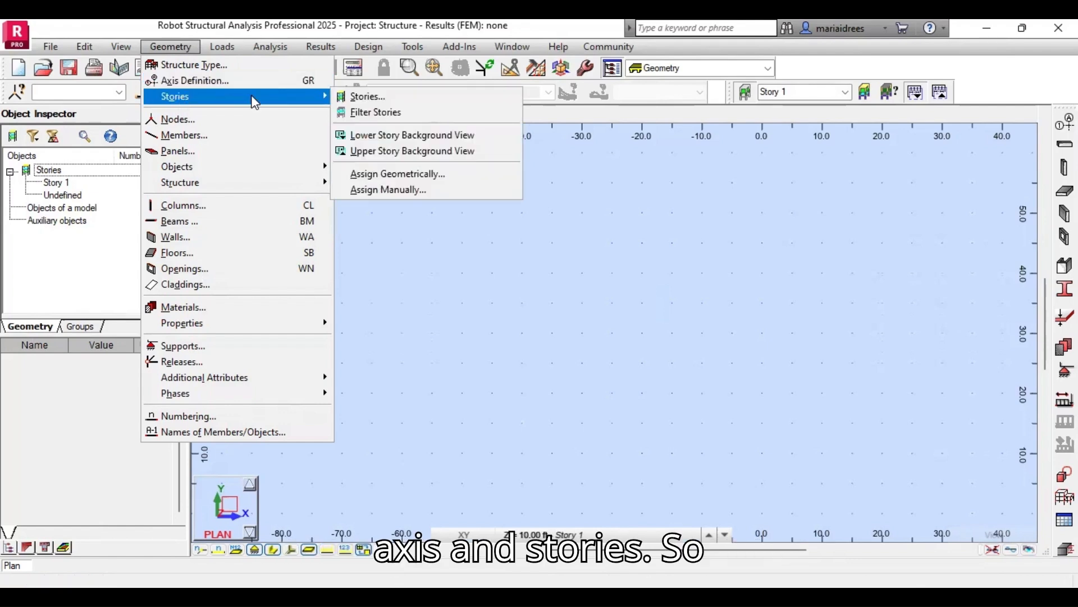
click(353, 97)
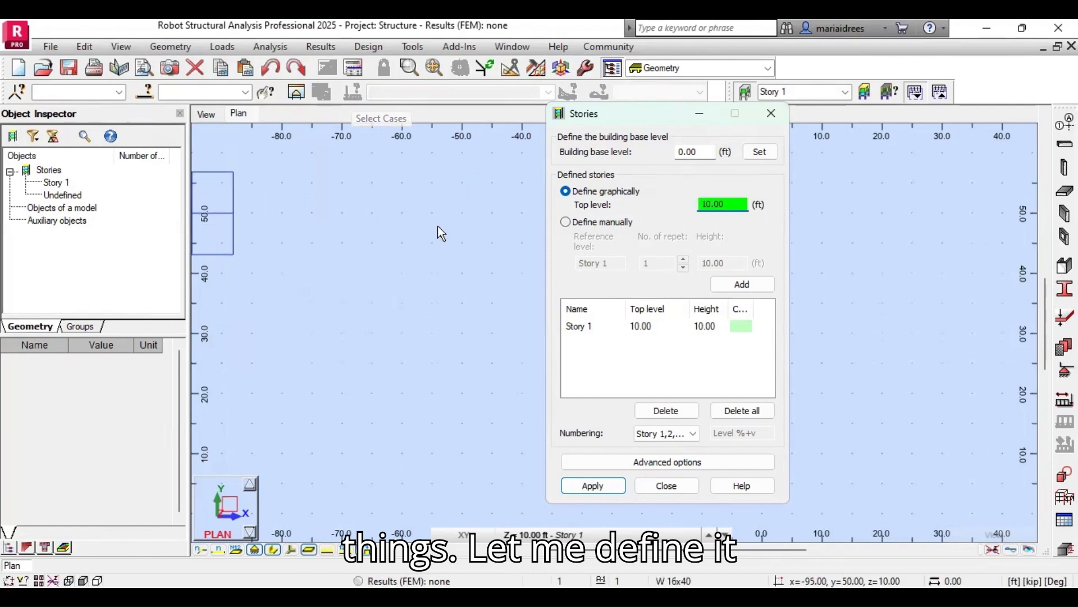
click(566, 222)
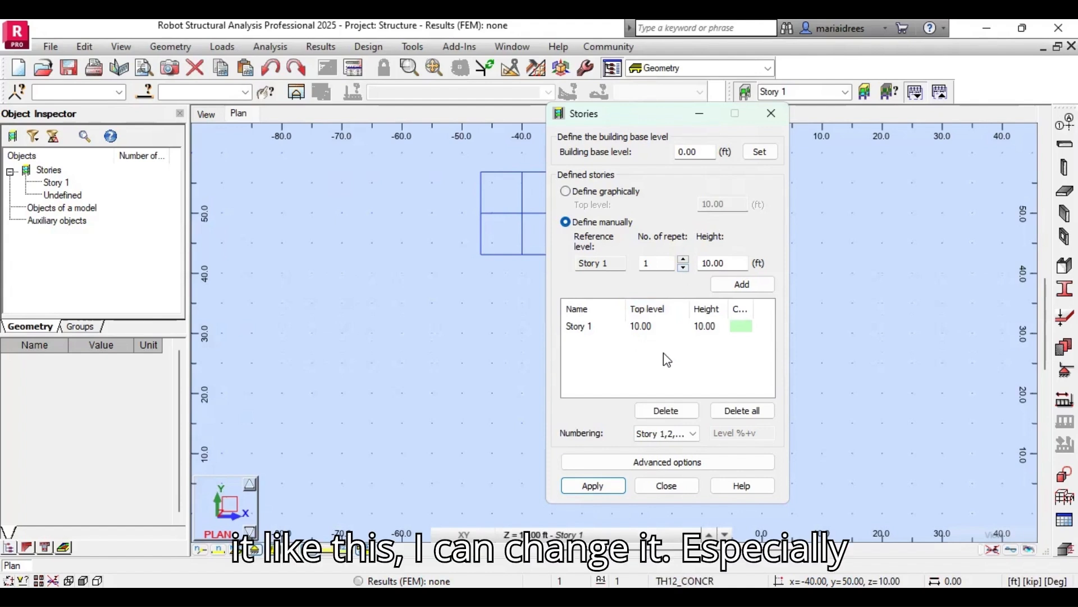
Step: Add one story with a height of 12 ft above Story 1
click(643, 326)
click(643, 325)
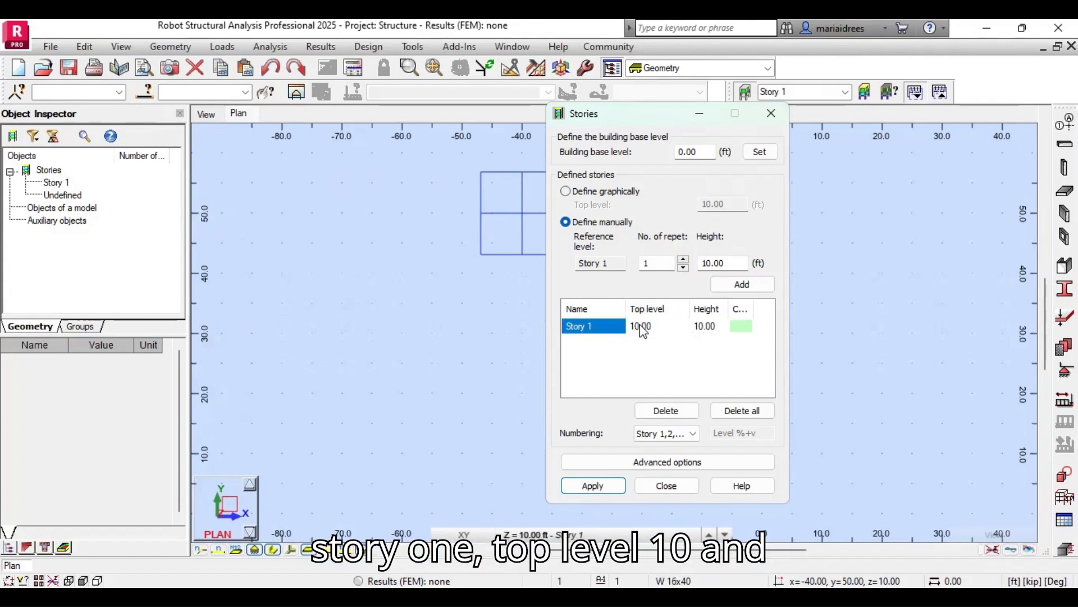
click(714, 328)
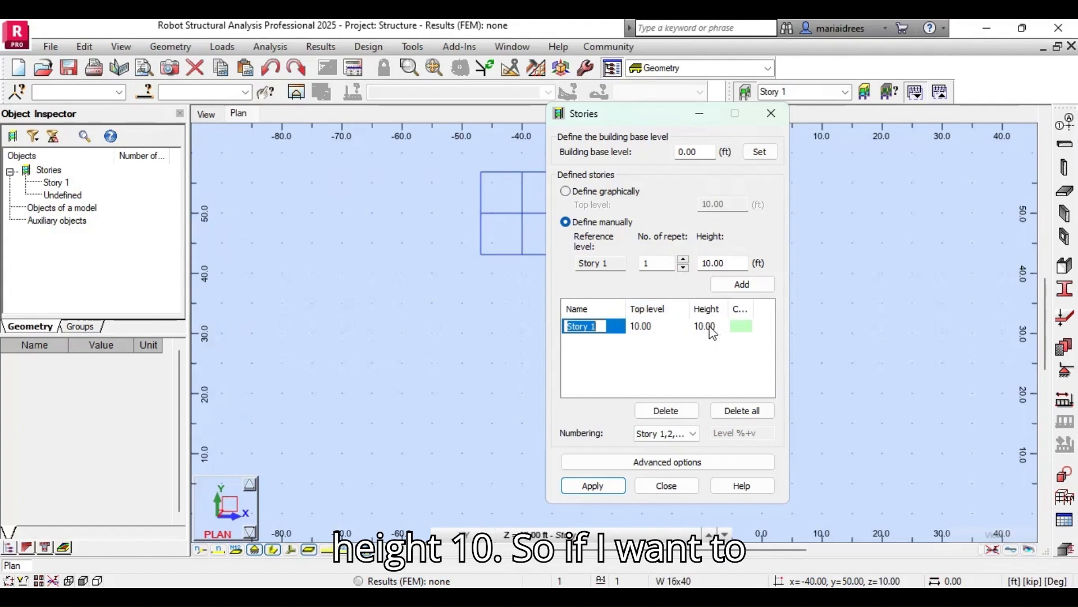
double_click(727, 263)
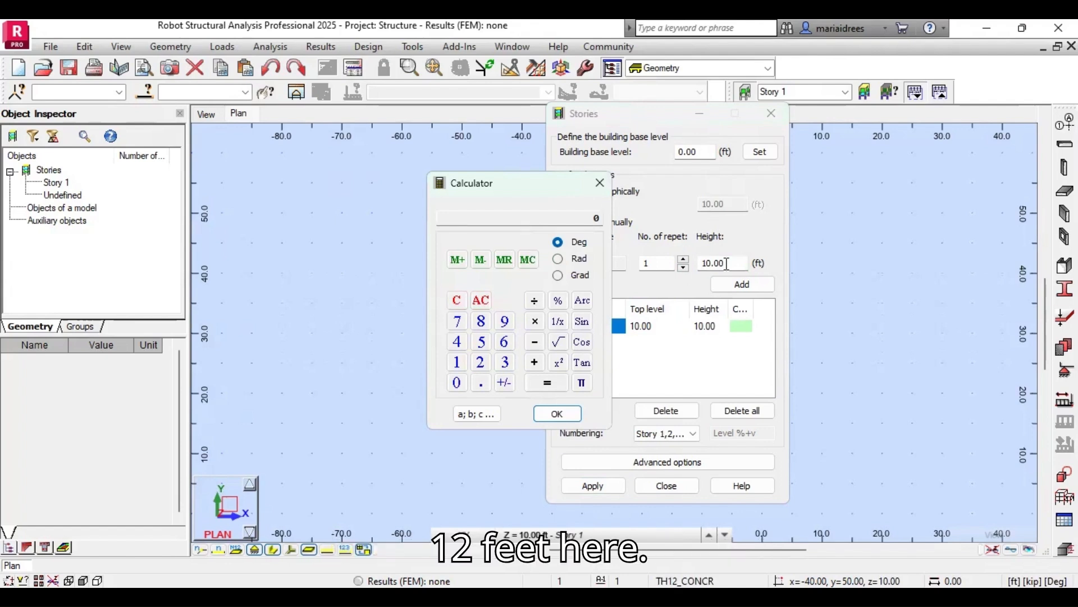
click(598, 182)
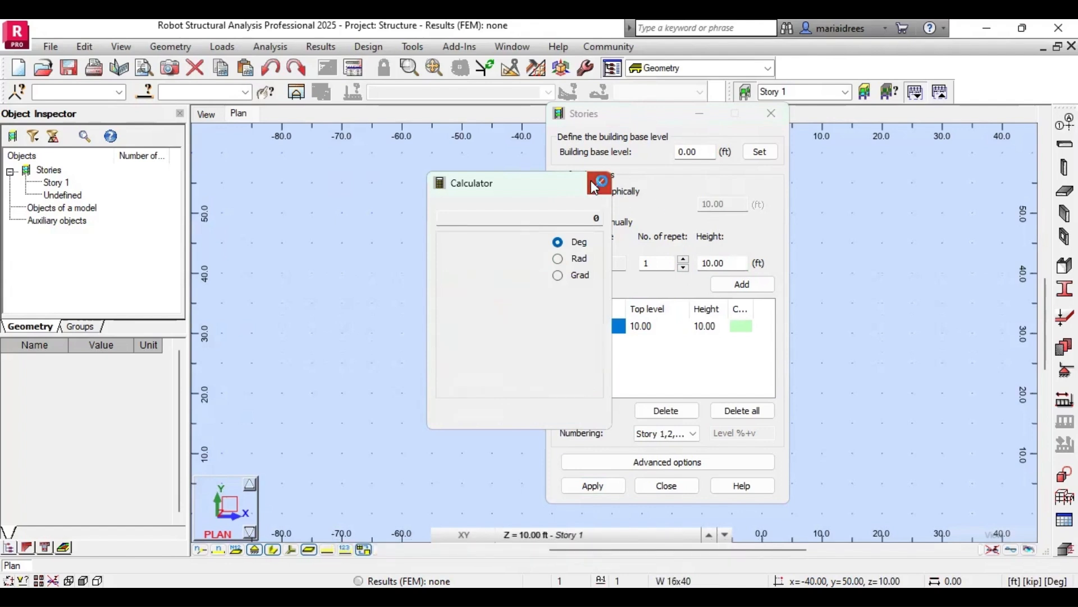
click(711, 265)
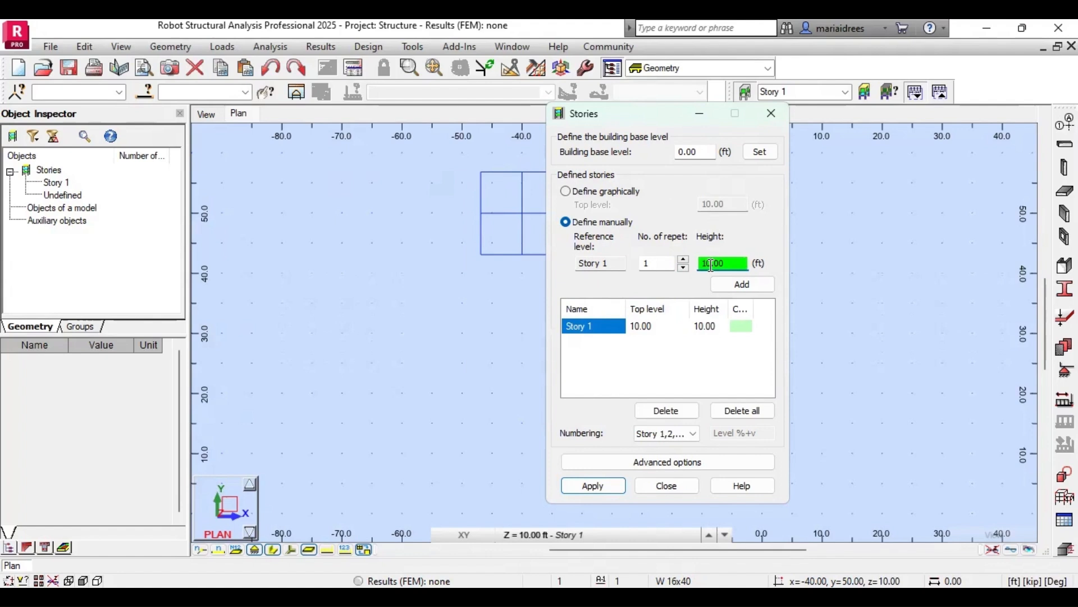
text(12)
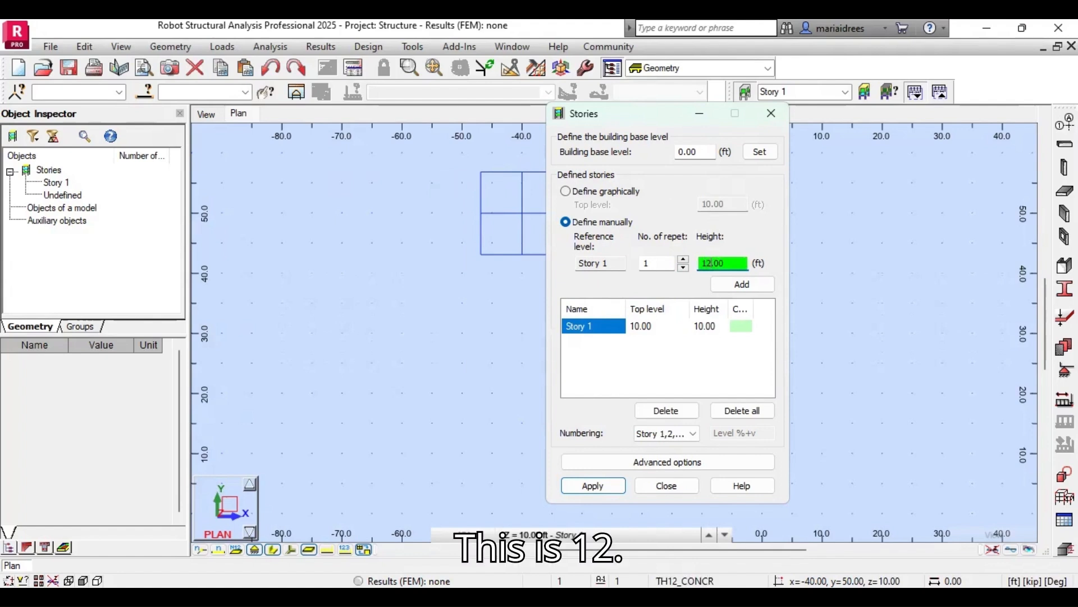
key(Return)
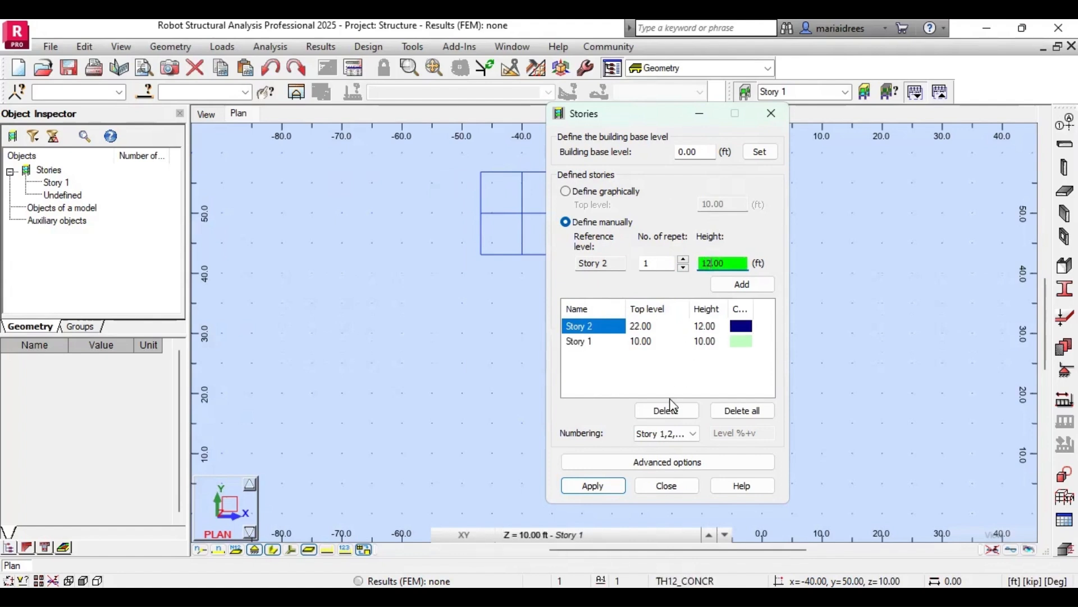
Step: Delete Story 1 and clear all remaining stories from the list
click(638, 344)
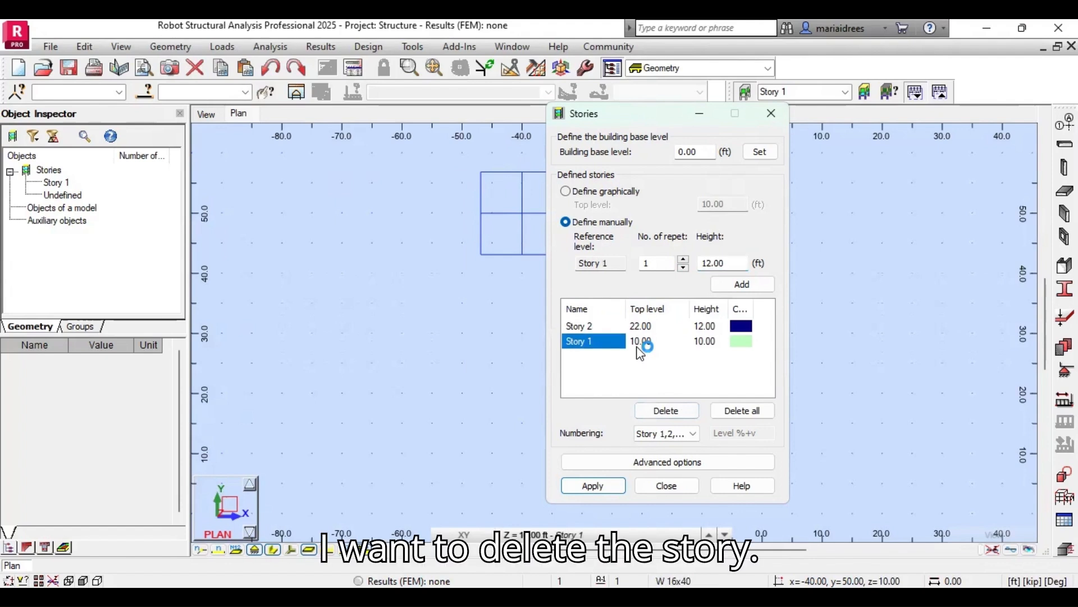
click(678, 411)
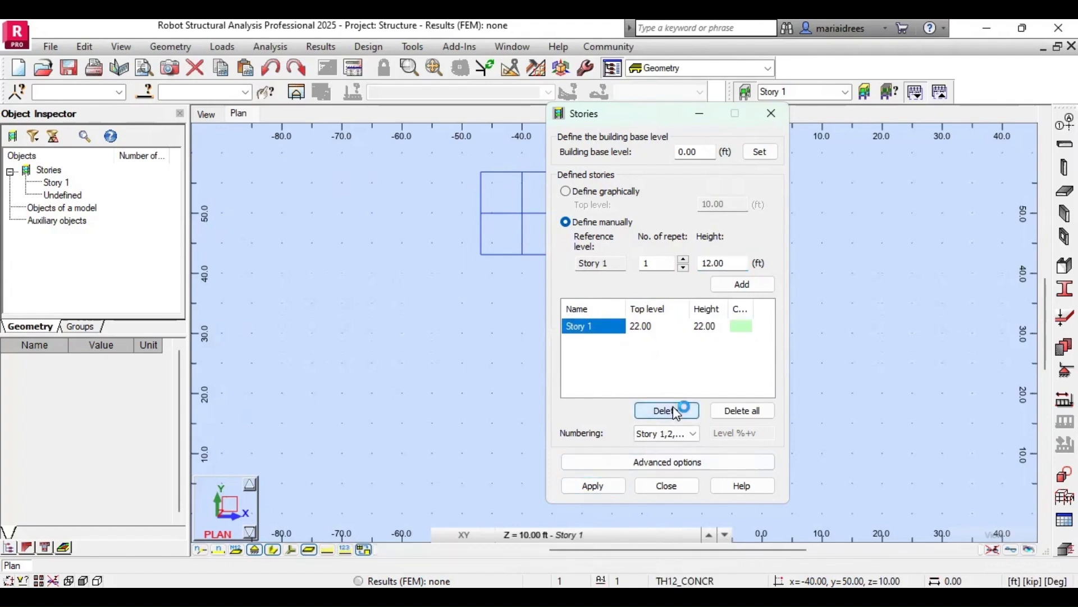
click(754, 410)
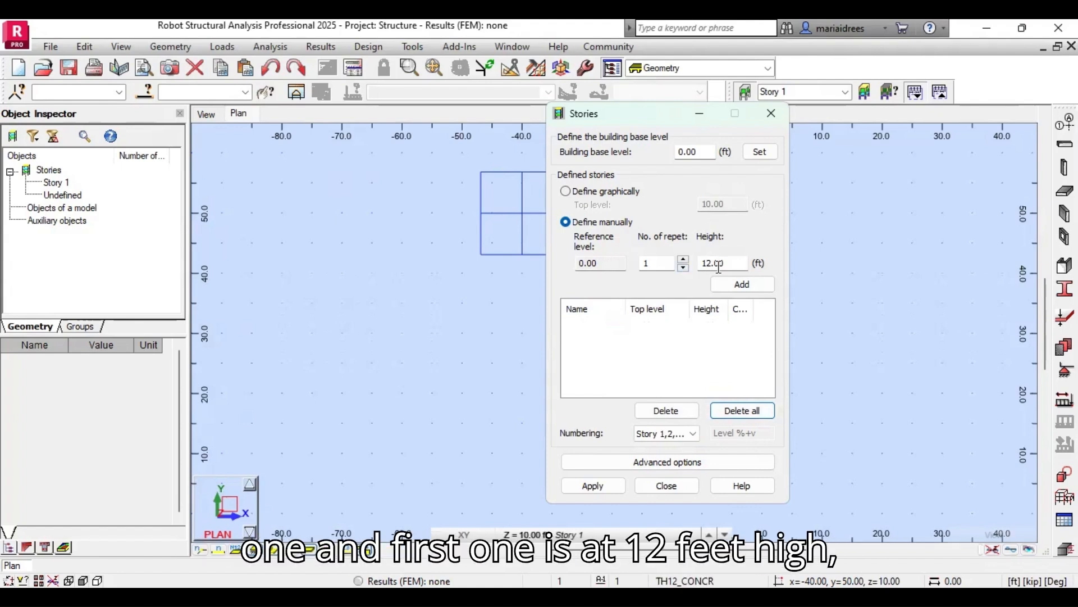
Step: Add a first story 12 ft high and three repeated stories of 10 ft each above it
click(743, 286)
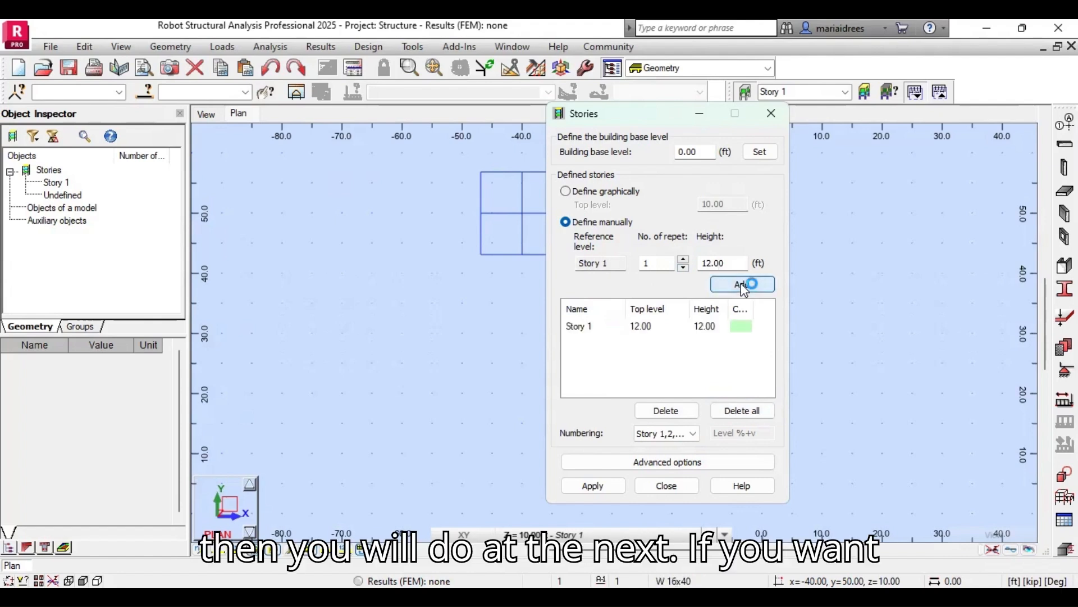
click(684, 260)
click(685, 260)
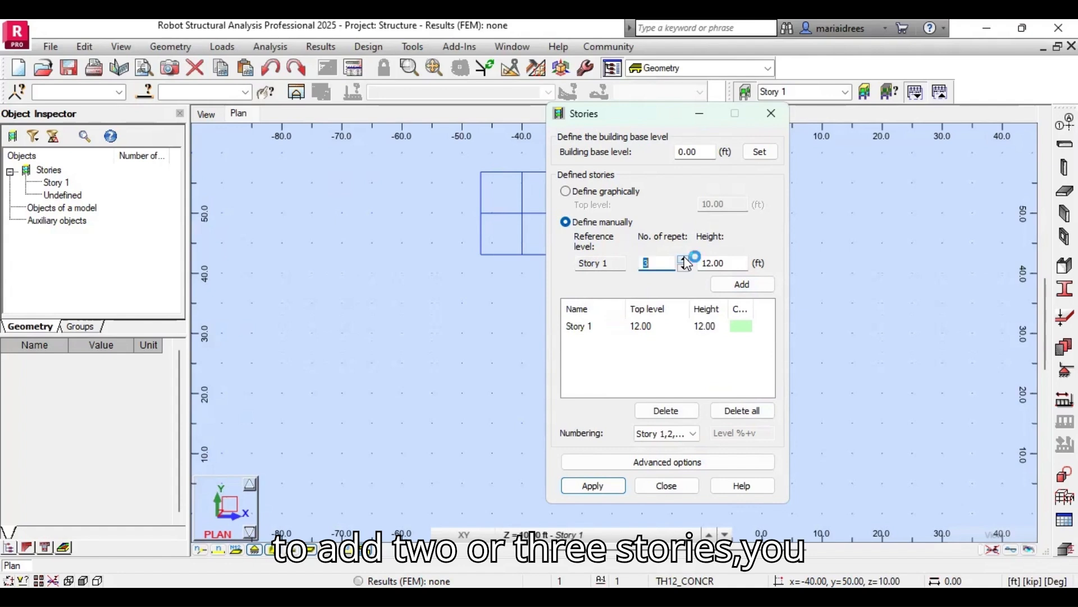
double_click(711, 263)
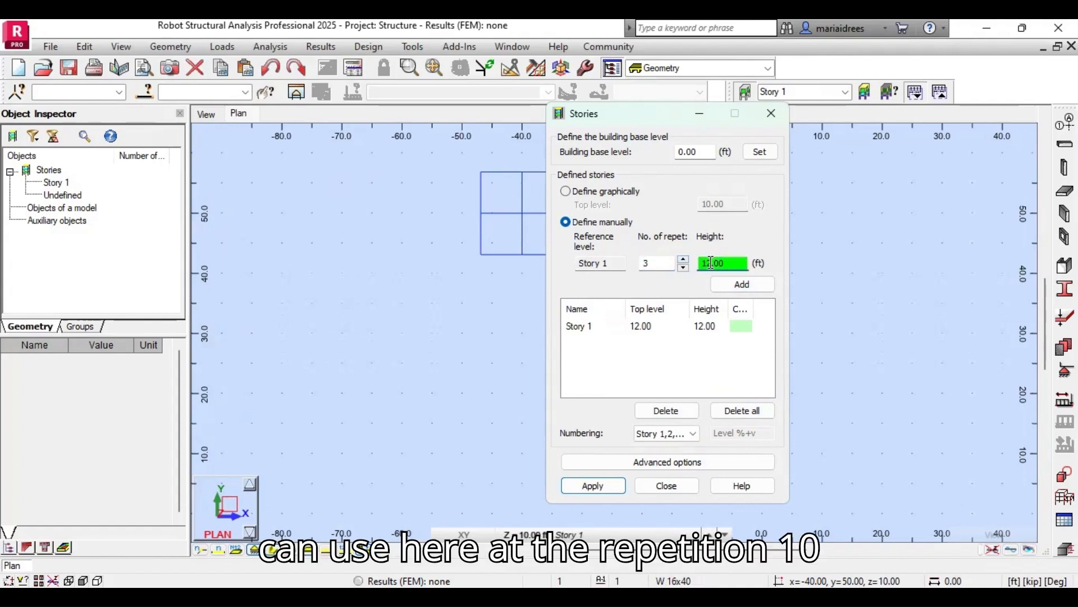
text(10)
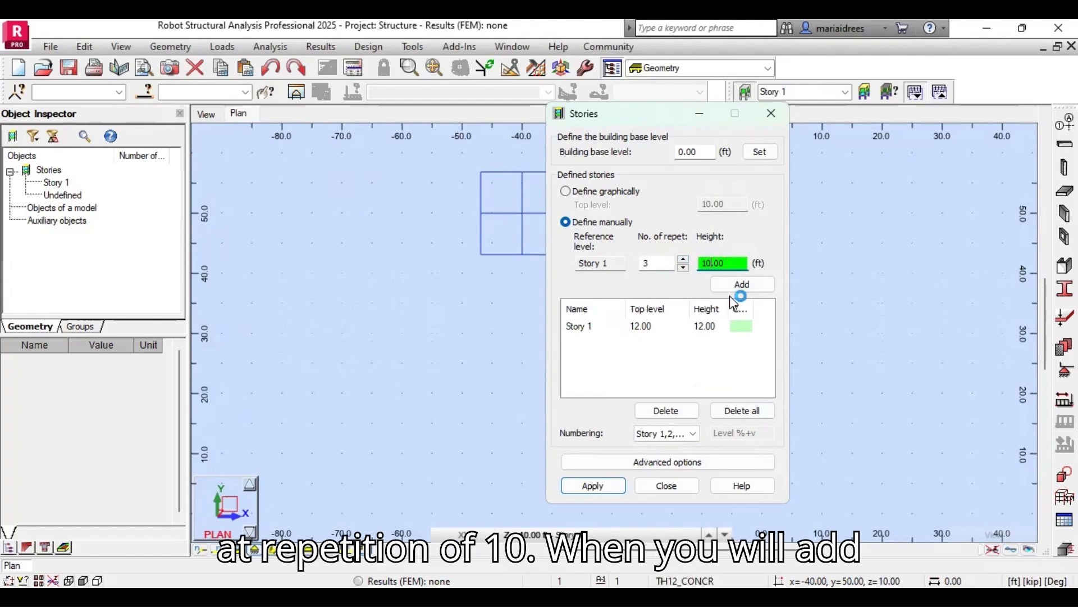
click(742, 286)
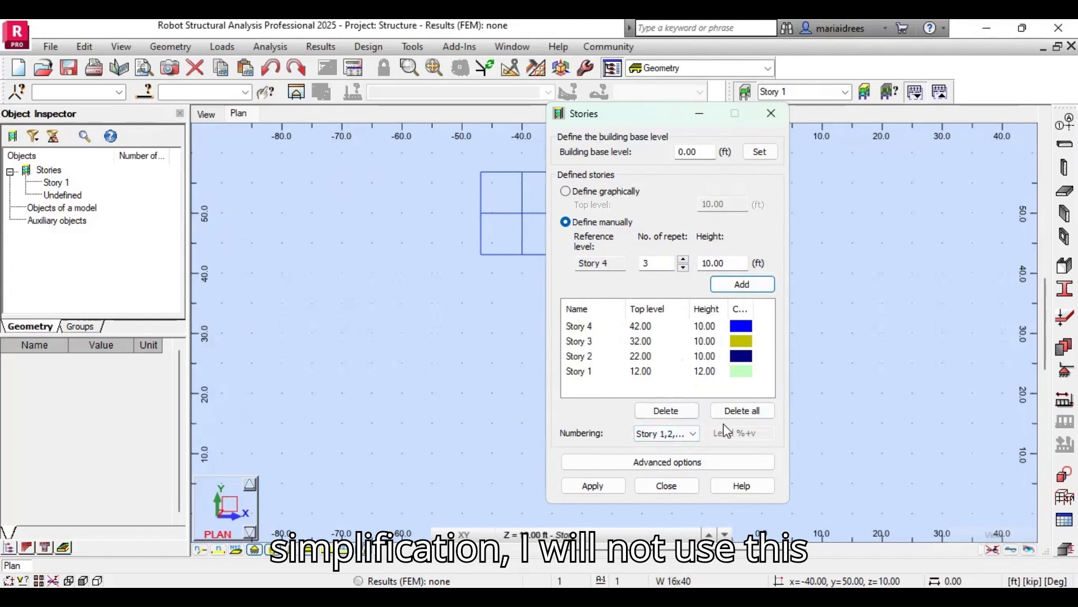
Step: Clear the story list, add three stories of 10 ft each from the base level, and apply the definition
click(750, 411)
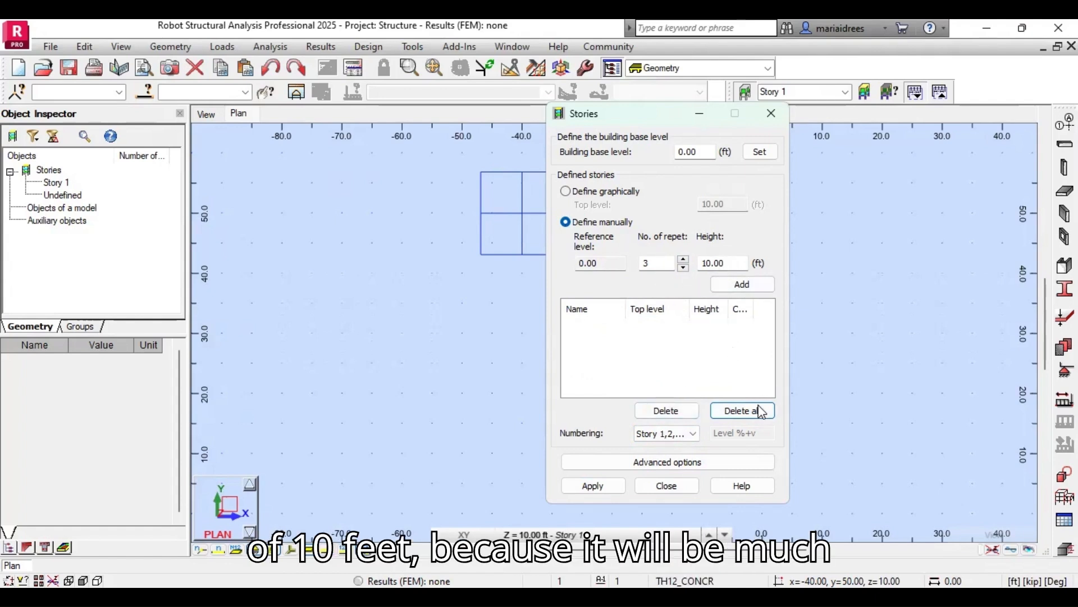
click(743, 285)
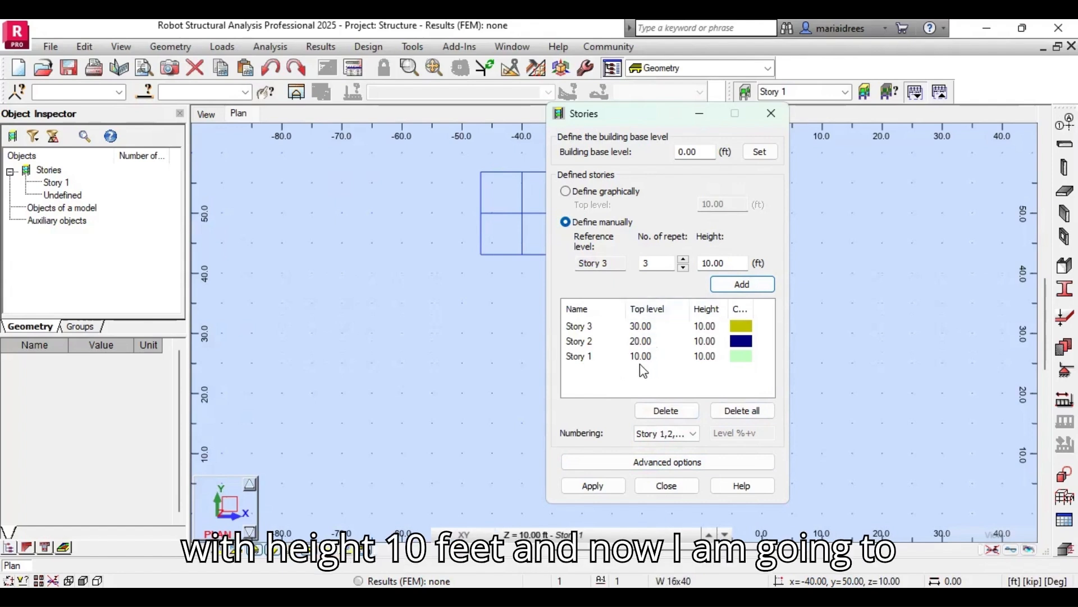
click(594, 487)
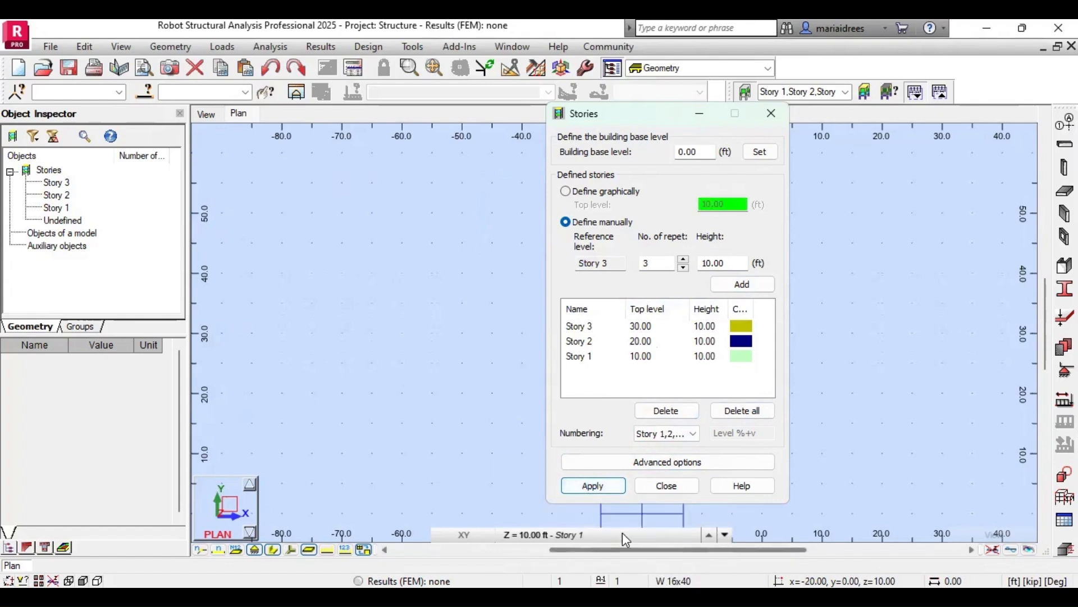
click(608, 485)
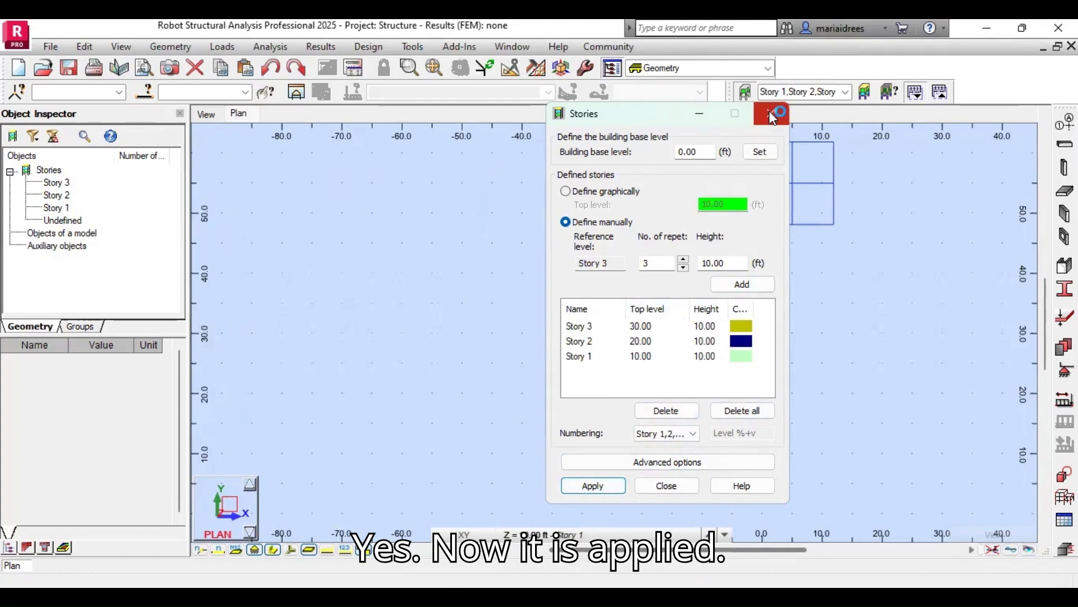
click(594, 487)
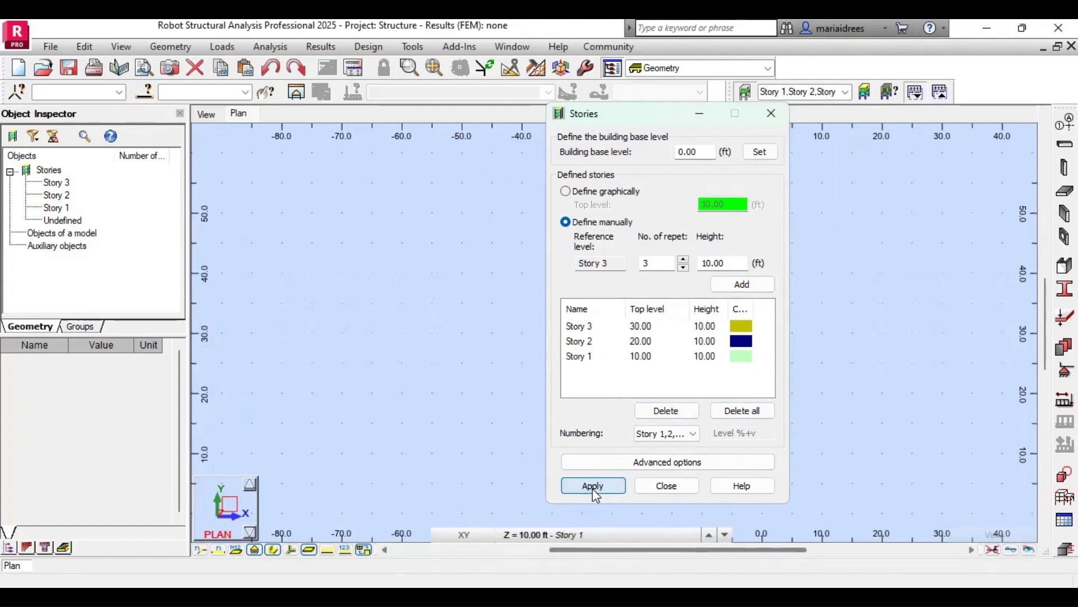
Step: Close the story definition and return to the plan view of Story 1
click(768, 123)
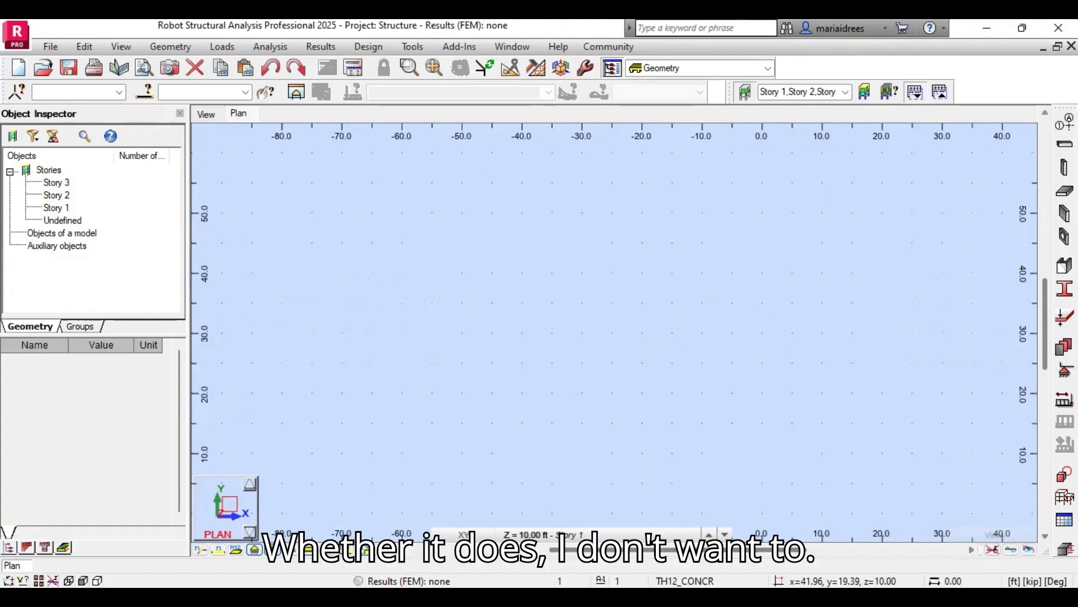
mouse_move(1039, 325)
mouse_down()
mouse_move(1039, 348)
mouse_move(1039, 152)
mouse_move(1039, 250)
mouse_up()
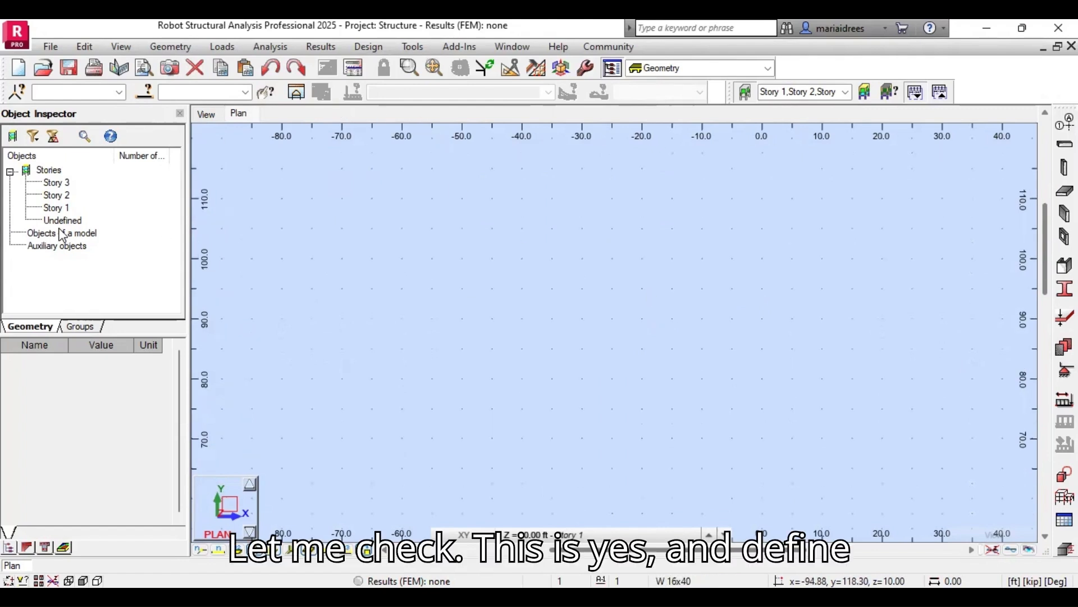
click(62, 209)
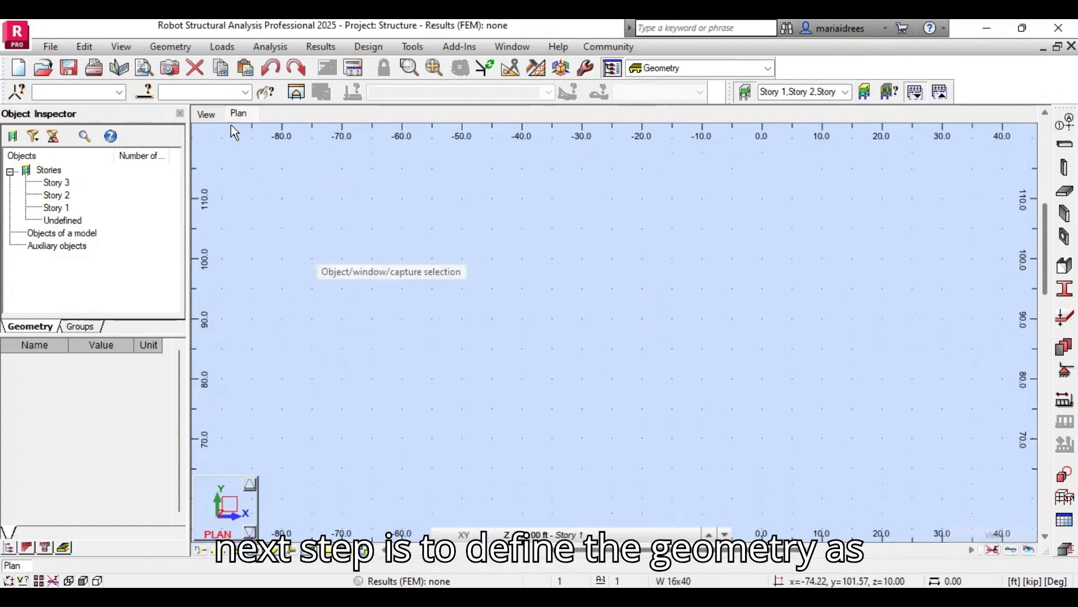
Step: Start the structural axis definition and add X axes from 0.00 ft with 2 repetitions spaced 15 ft apart
click(171, 48)
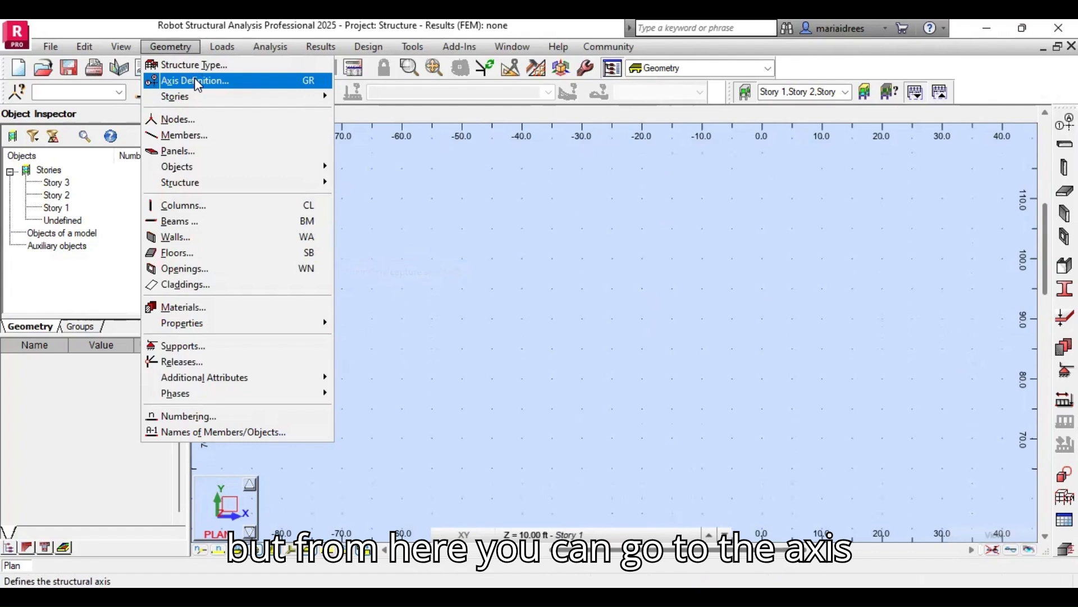
click(197, 82)
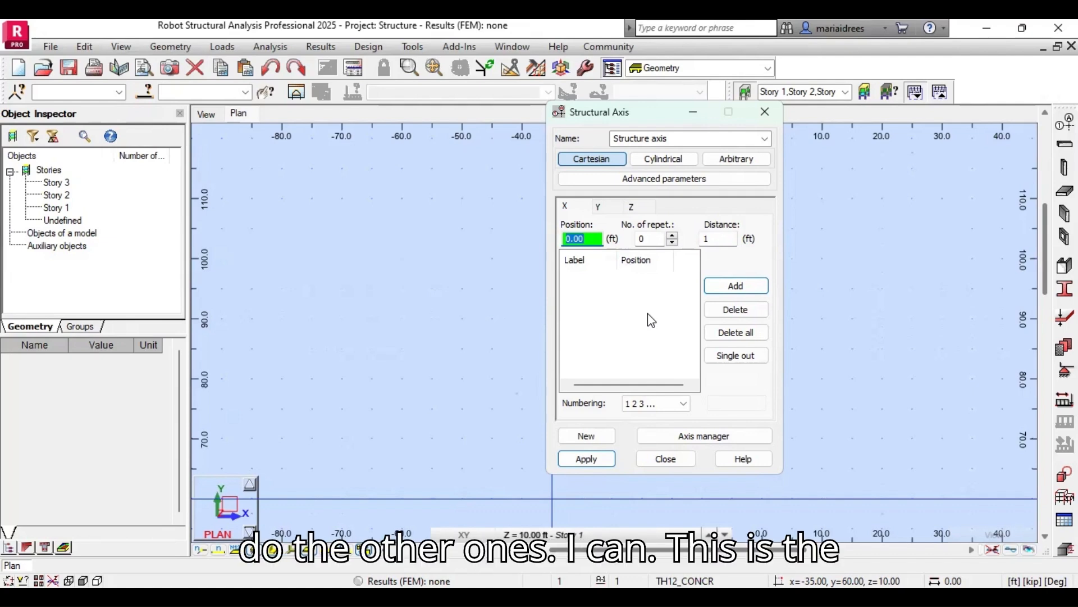
double_click(719, 238)
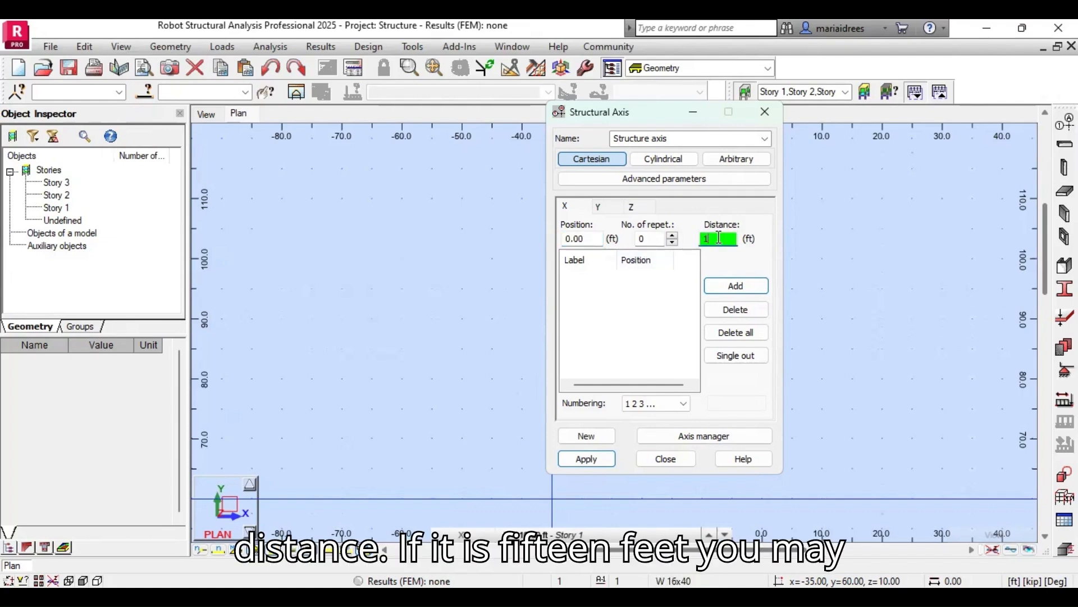
text(15)
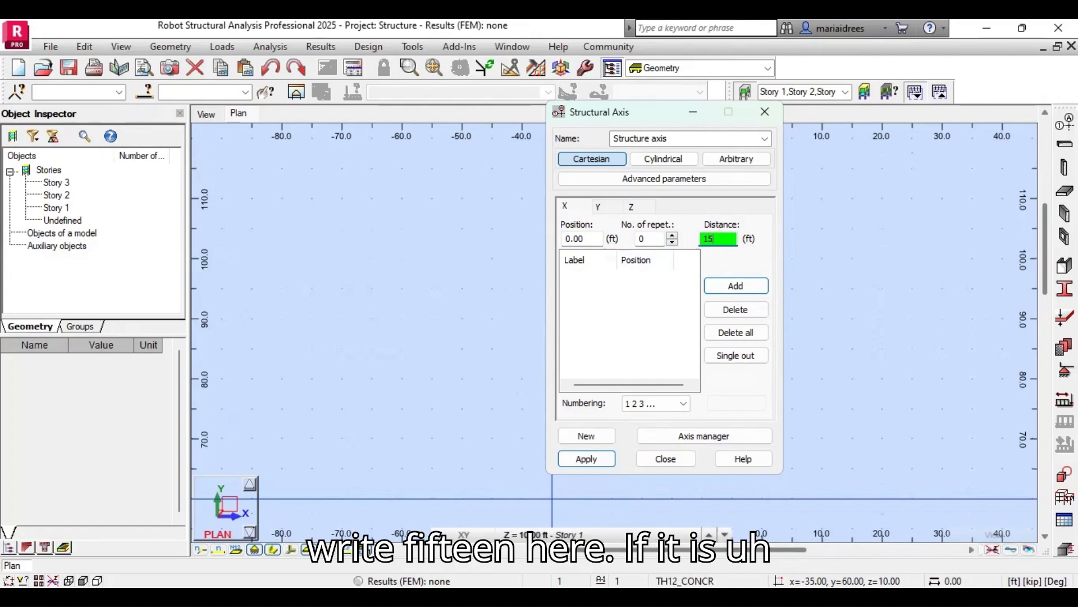
click(674, 237)
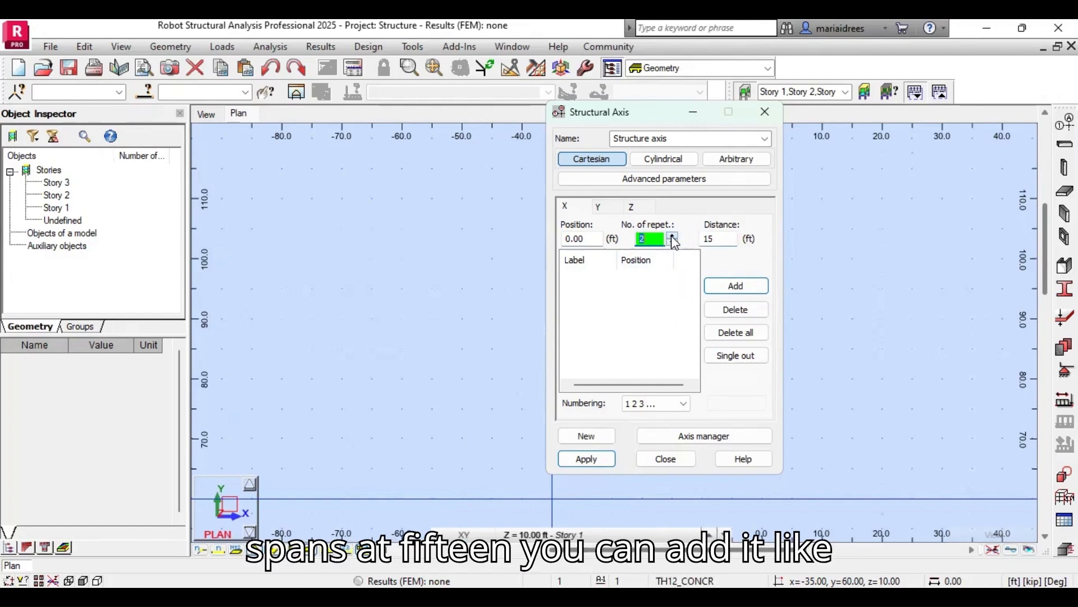
click(741, 288)
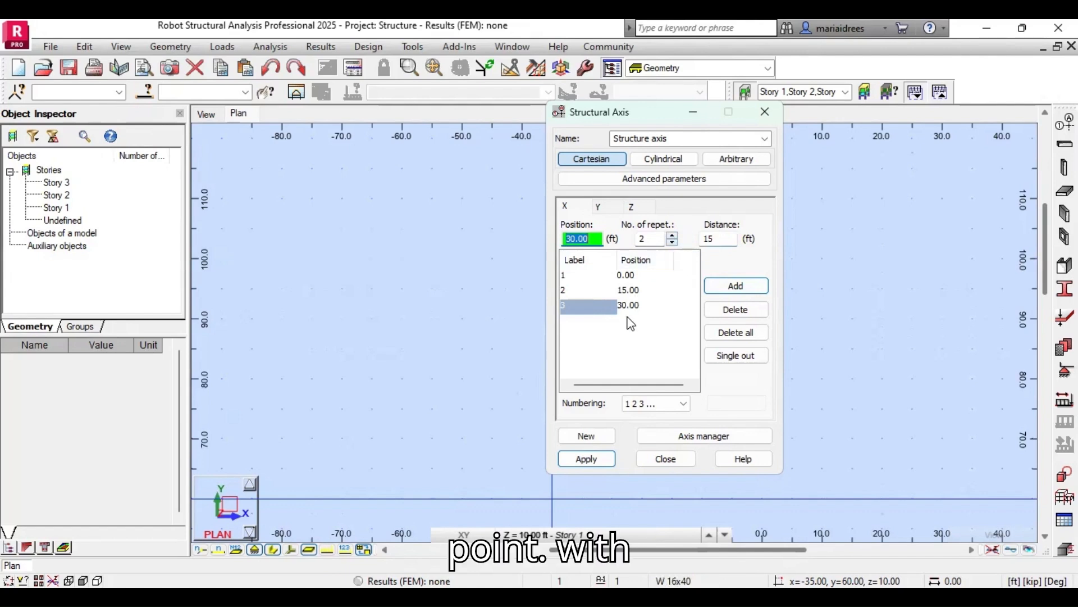
Step: Add one more X axis 10 ft beyond the axis at 30.00 ft, using a single repetition
click(673, 235)
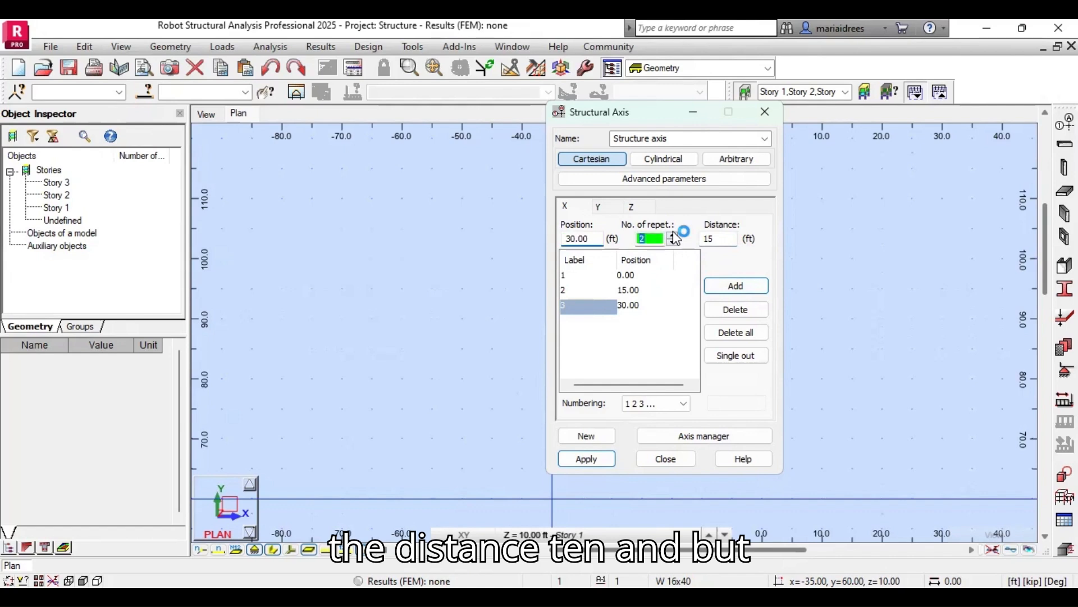
click(672, 243)
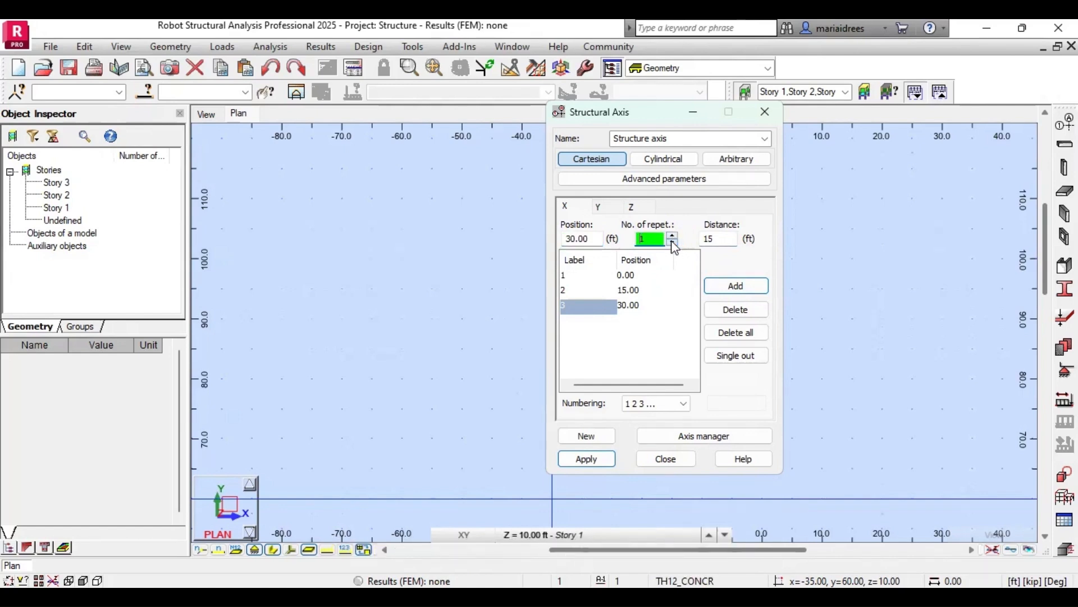
click(718, 239)
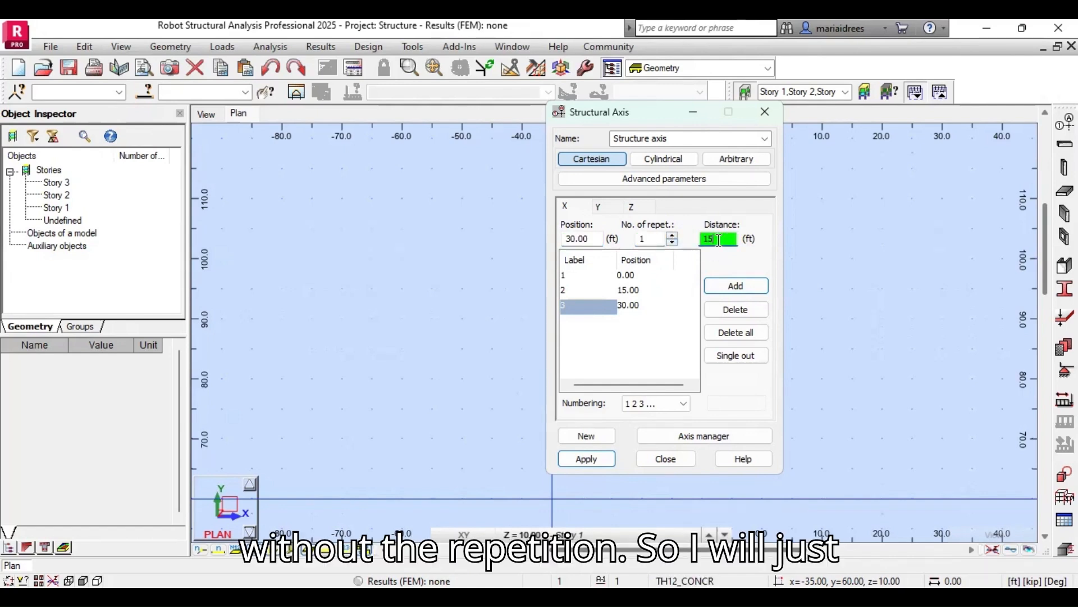
text(10)
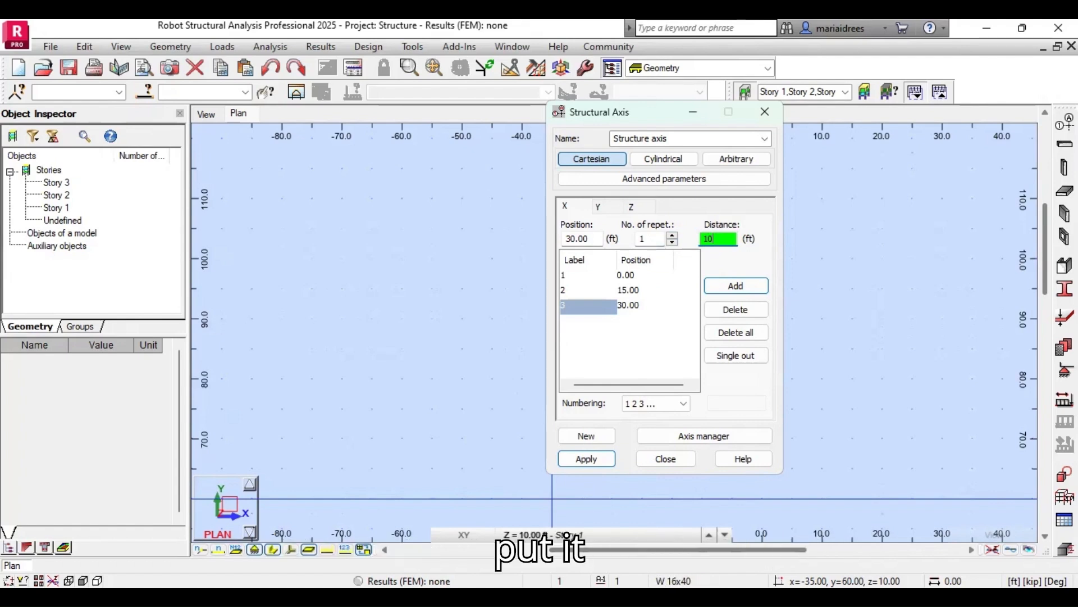
click(731, 287)
click(729, 287)
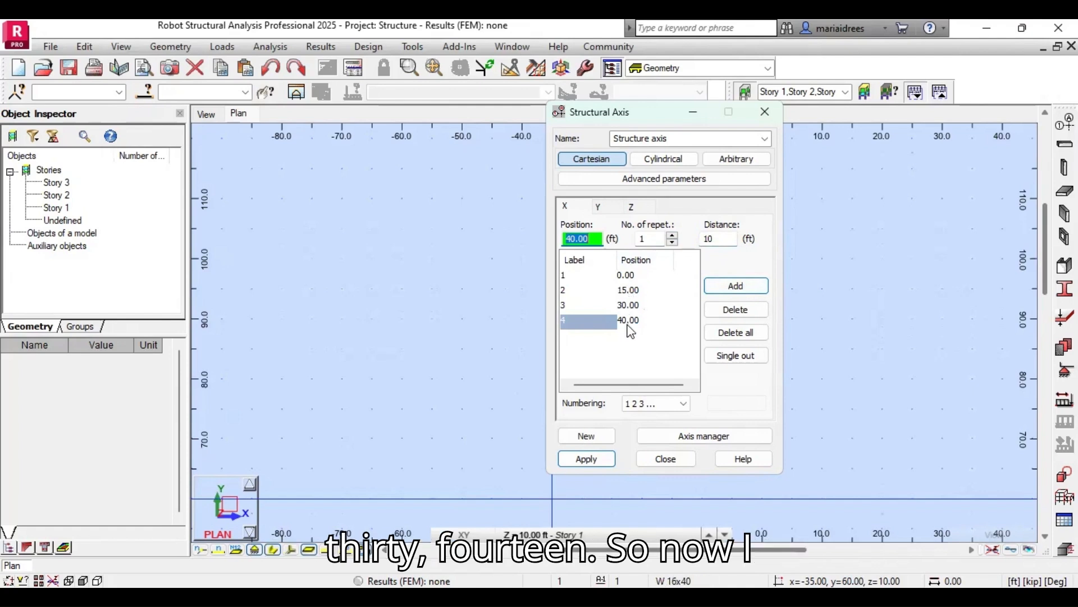
click(599, 460)
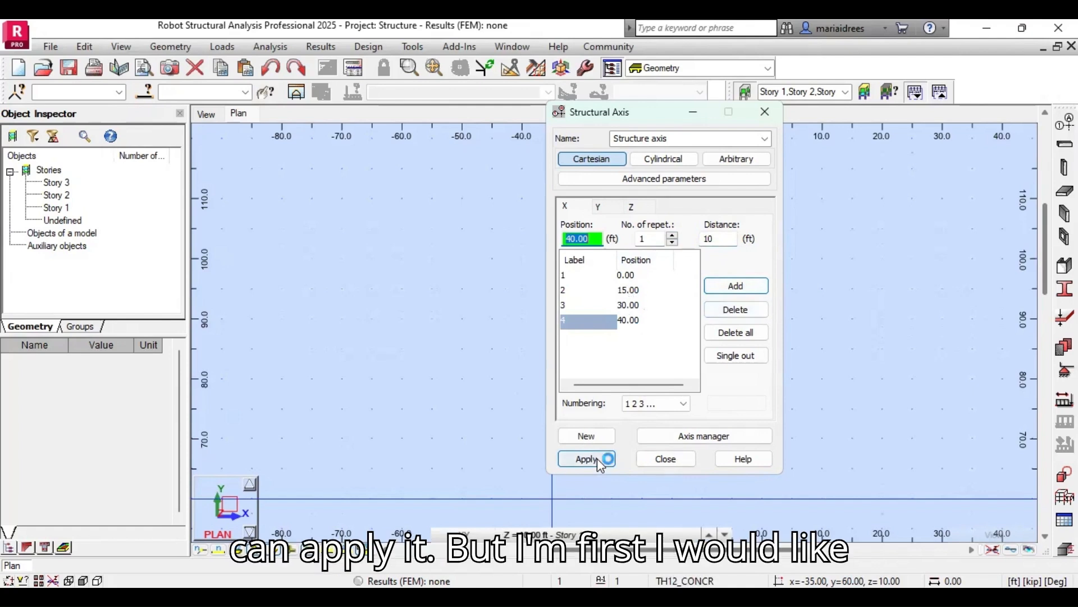
Step: Add Y axes starting at 0.00 ft with 2 repetitions spaced 18 ft apart
click(598, 207)
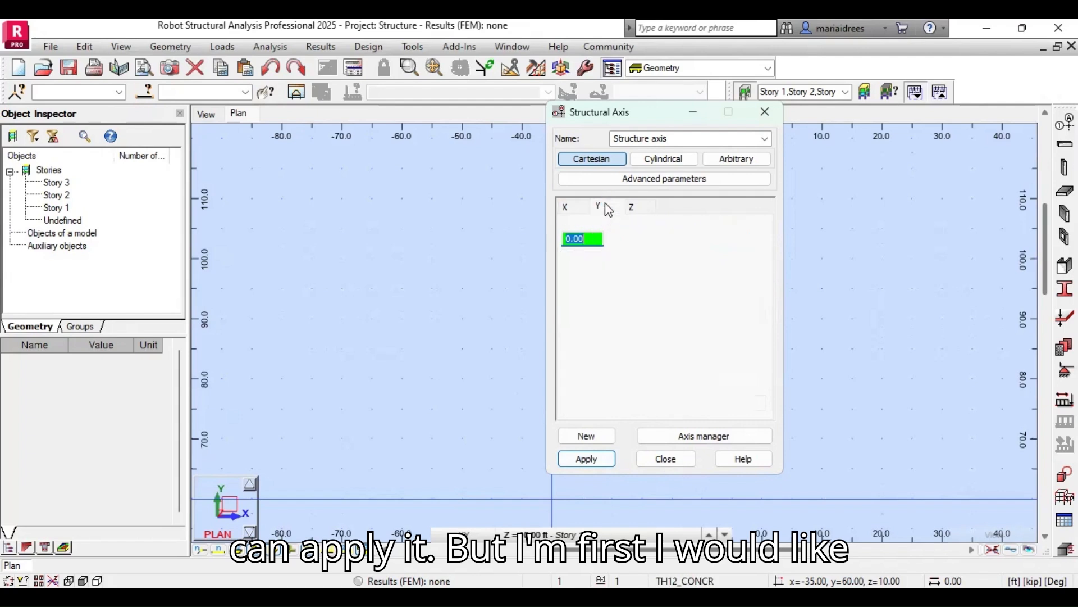
click(624, 384)
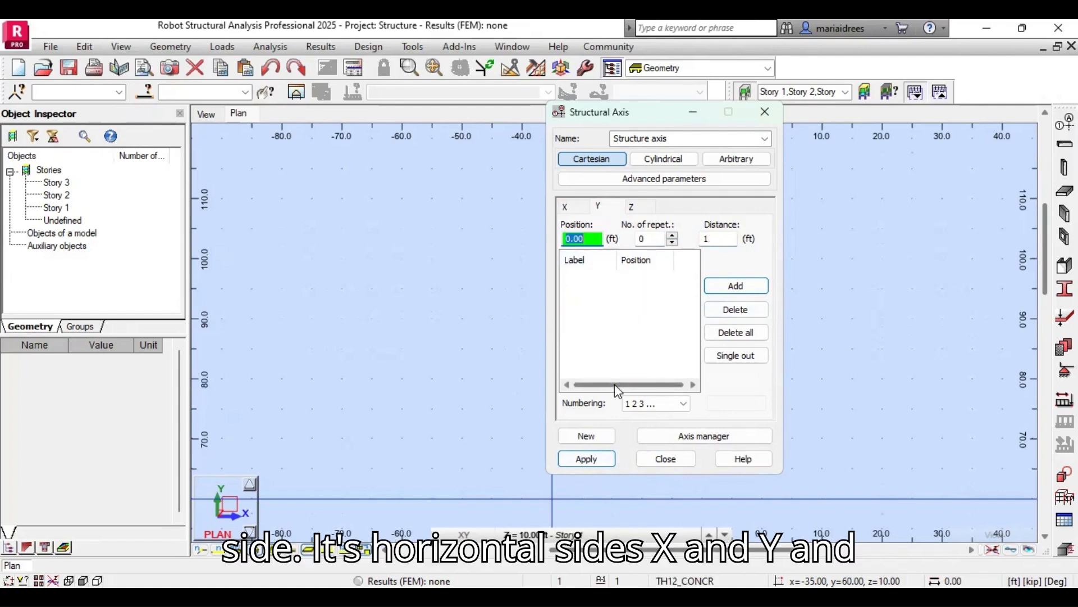
click(617, 385)
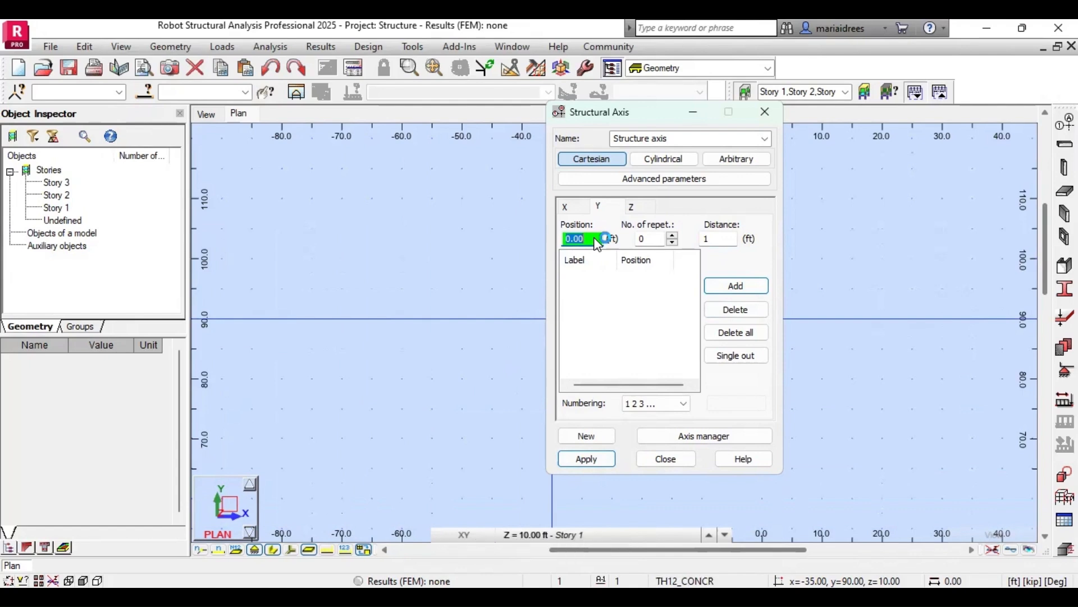
click(673, 236)
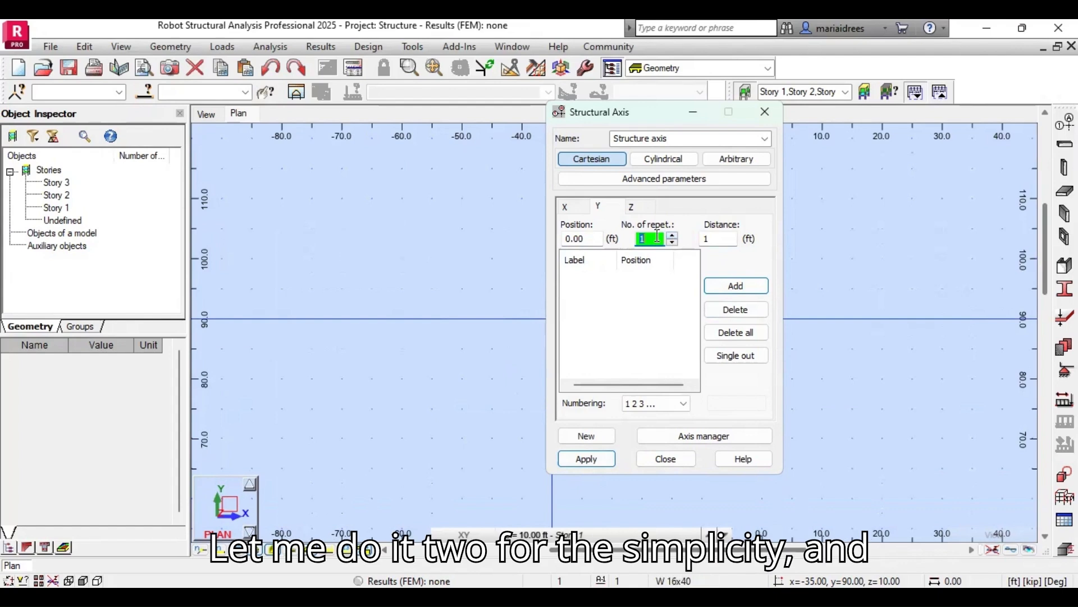
click(721, 237)
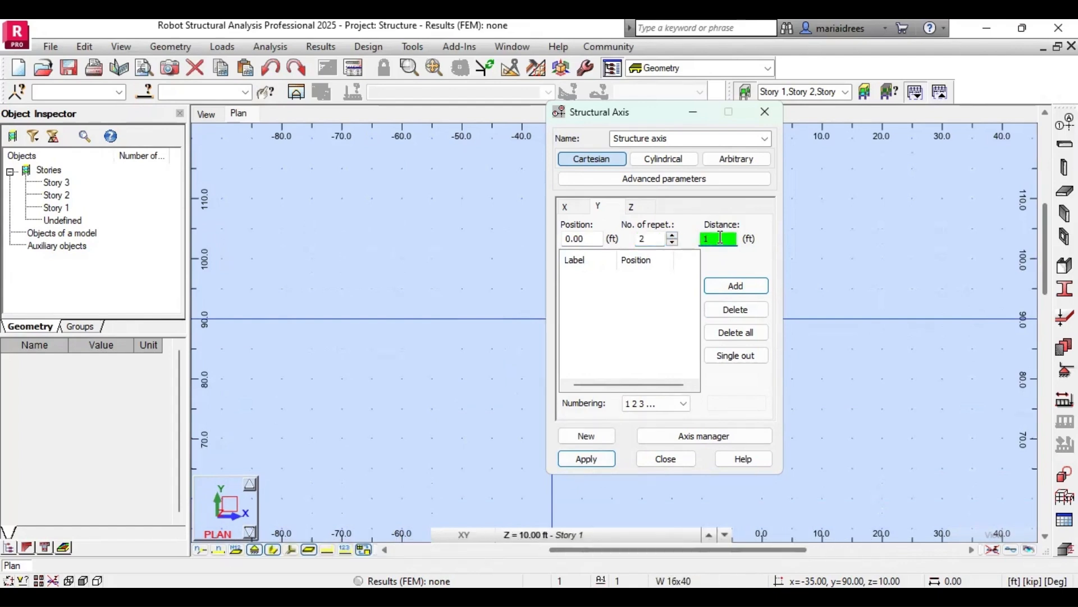
text(18)
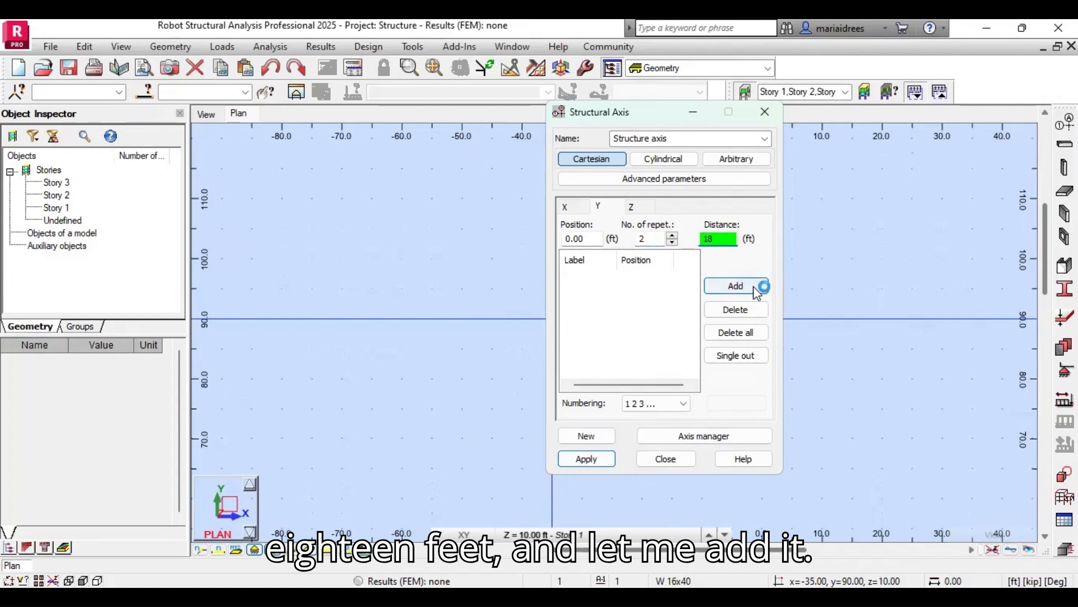
click(749, 297)
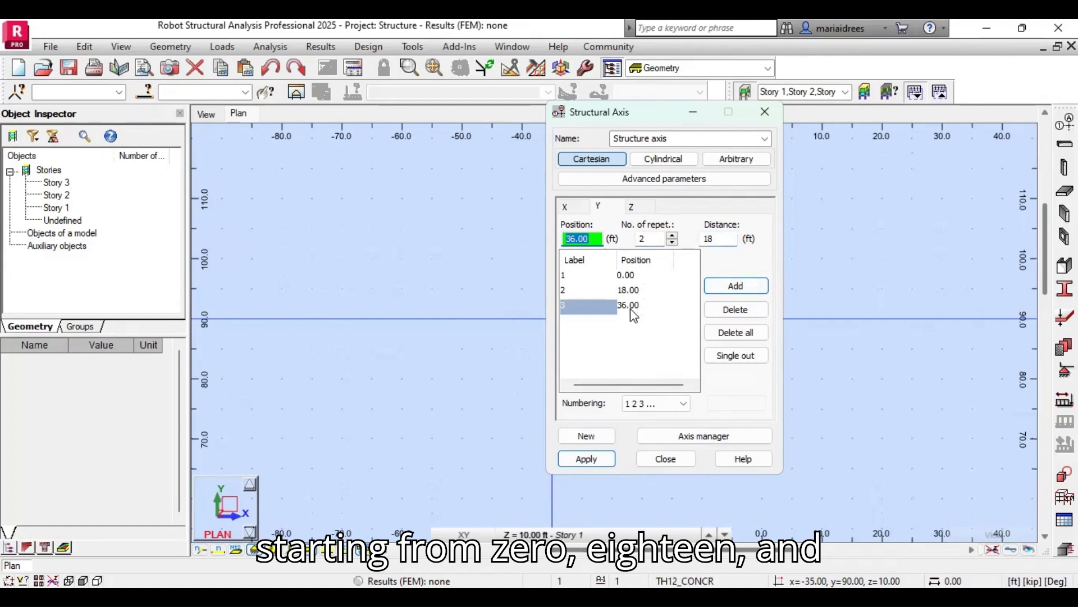
Step: Include the base and all three stories as Z levels, apply the structural axes, and close the definition
click(633, 210)
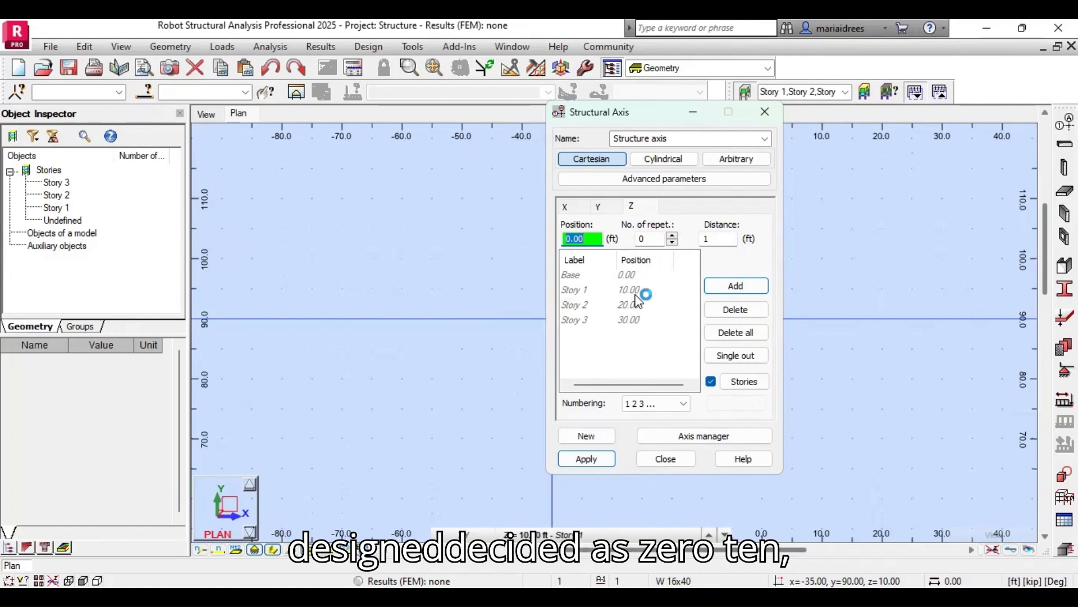
click(746, 288)
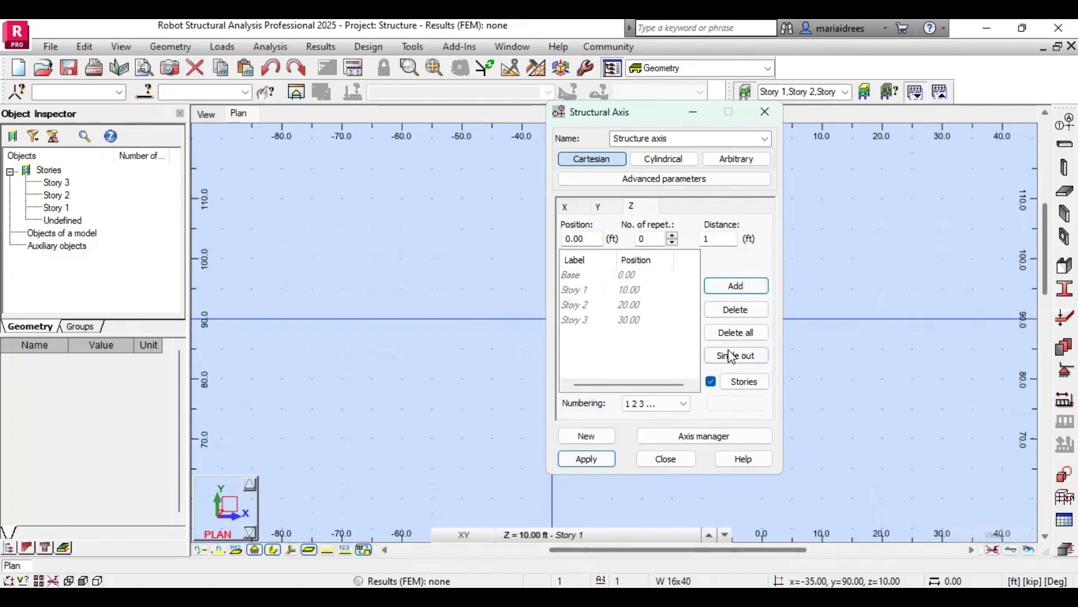
click(698, 436)
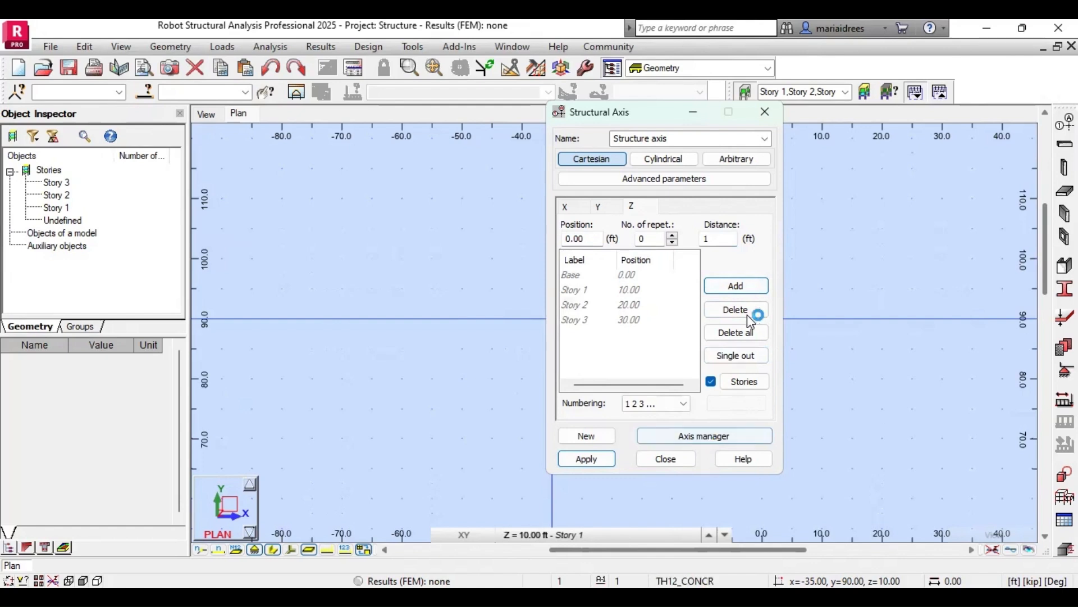
click(749, 387)
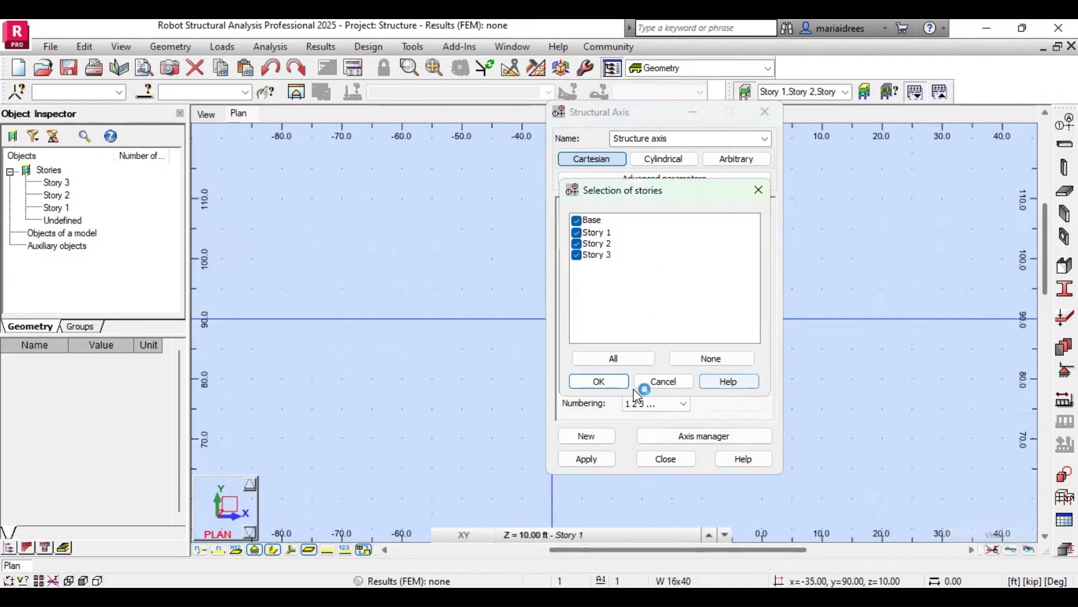
click(630, 358)
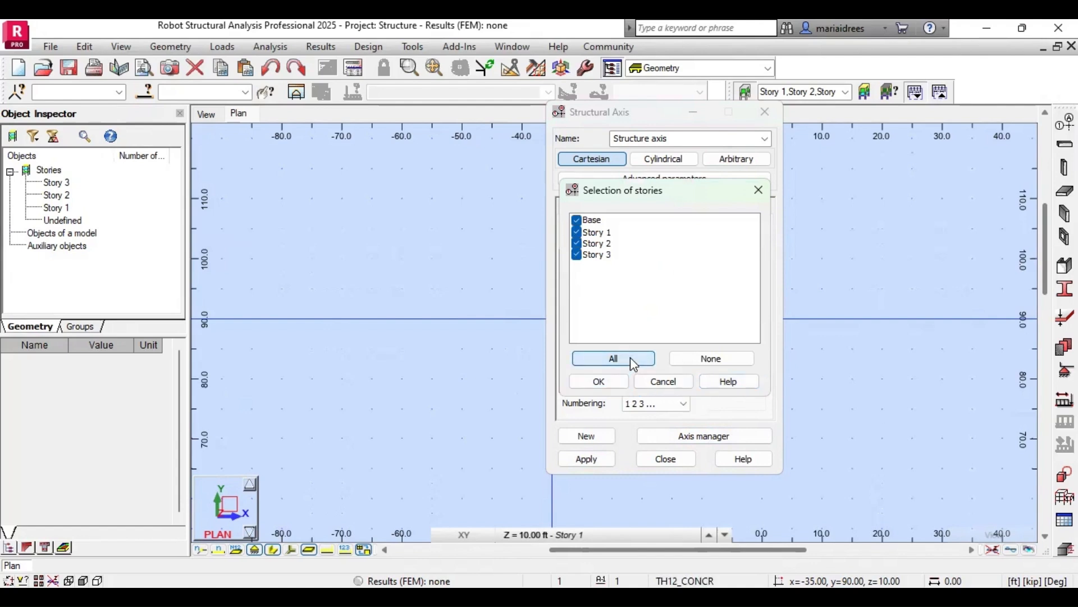
click(607, 381)
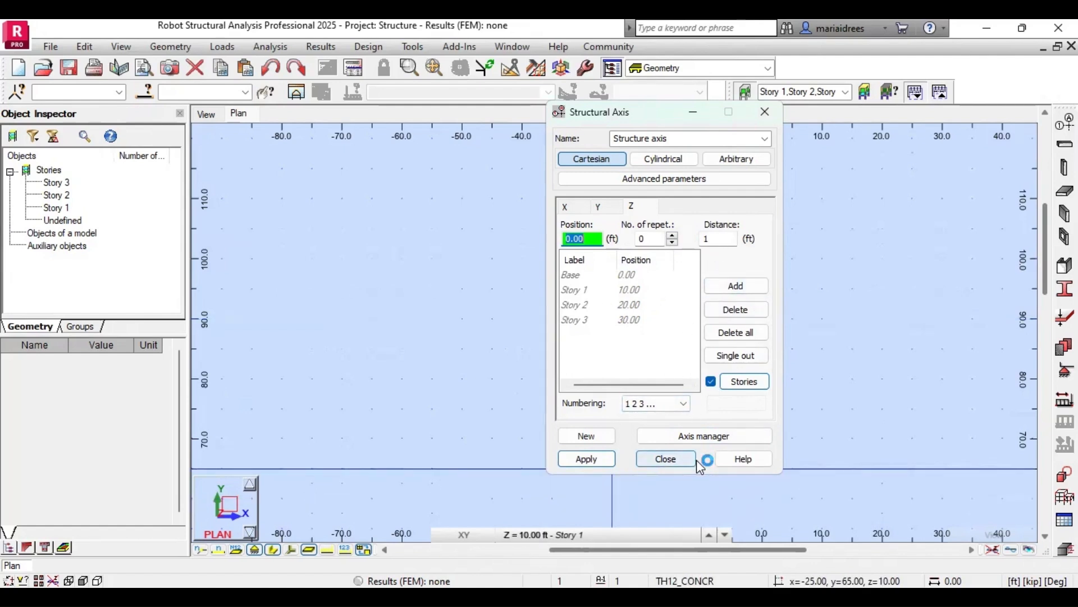
click(587, 459)
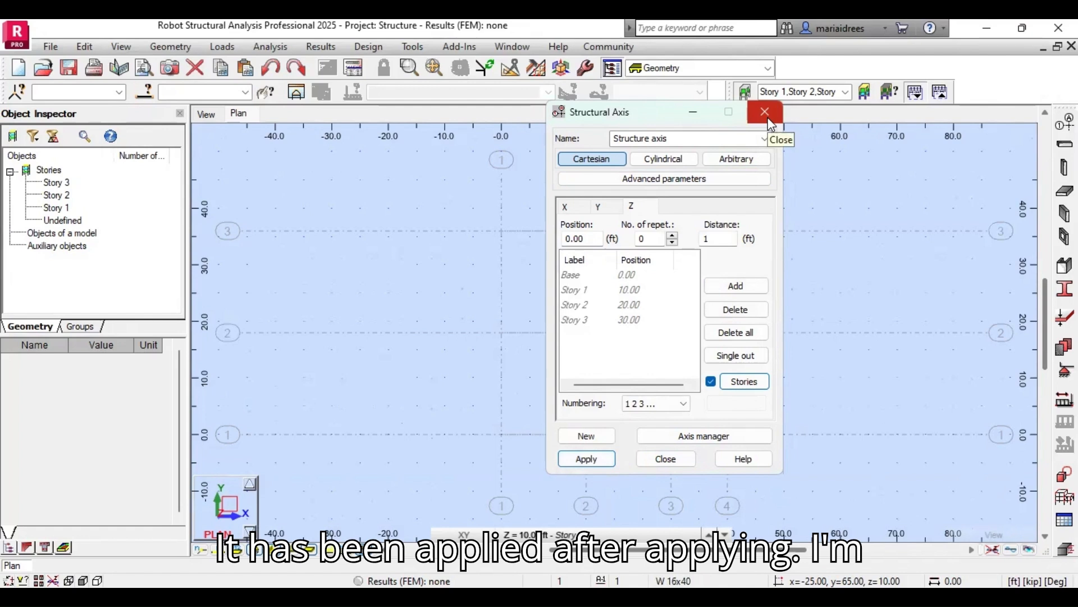
click(668, 461)
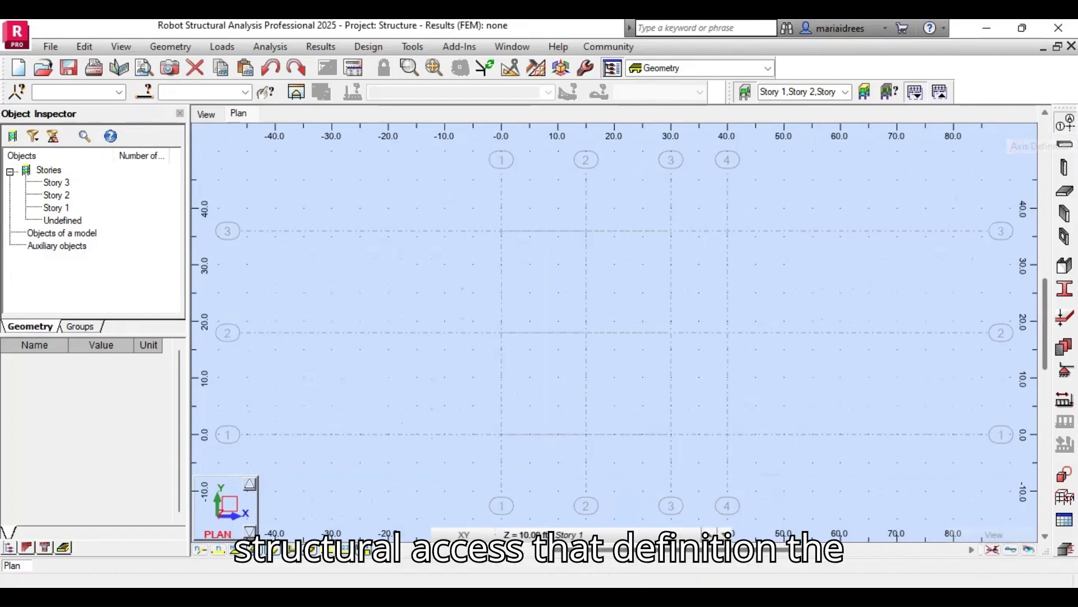
Step: Reopen the structural axis definition, set the Y axis numbering to A B C, and apply the change
click(1065, 122)
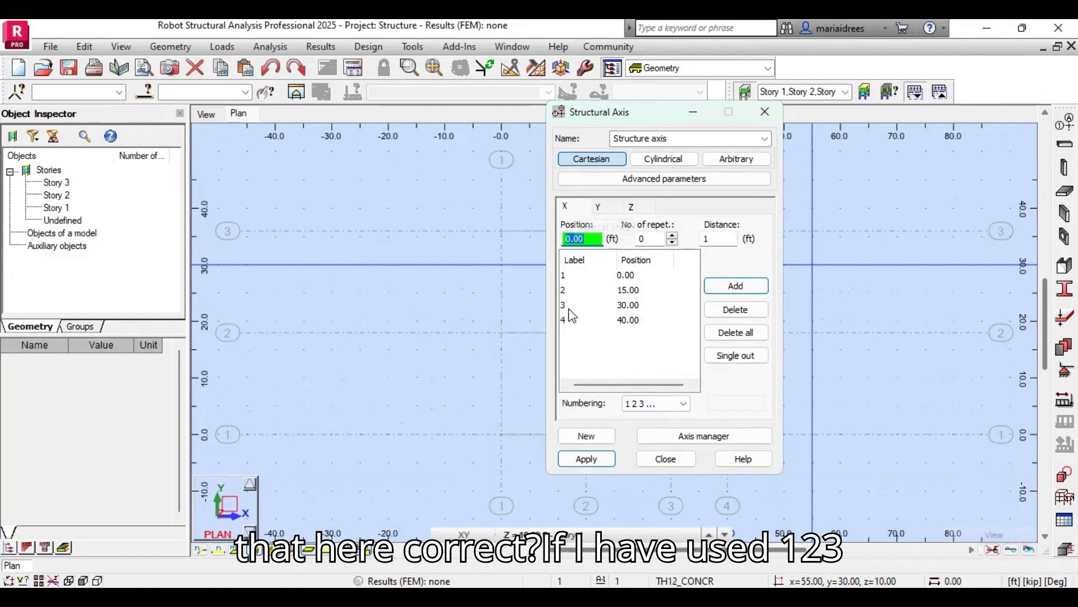
click(606, 207)
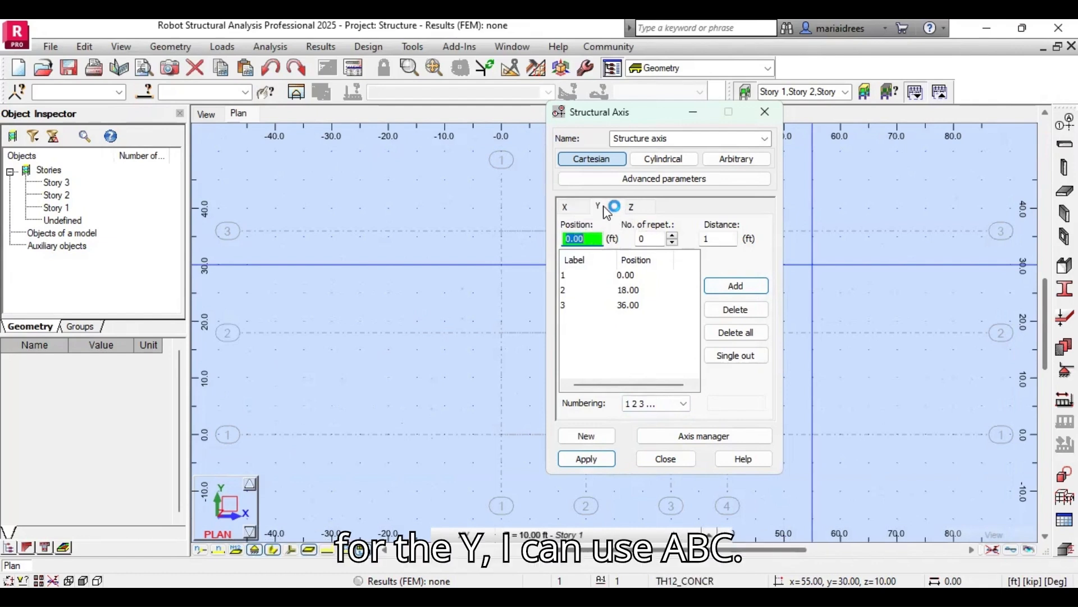
click(686, 404)
click(677, 430)
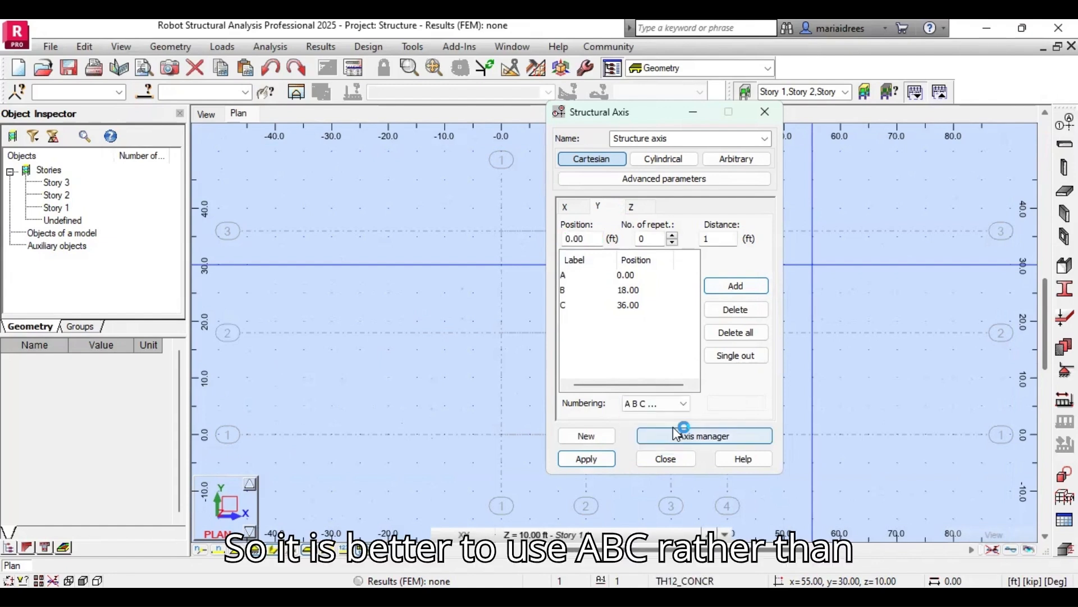
click(593, 461)
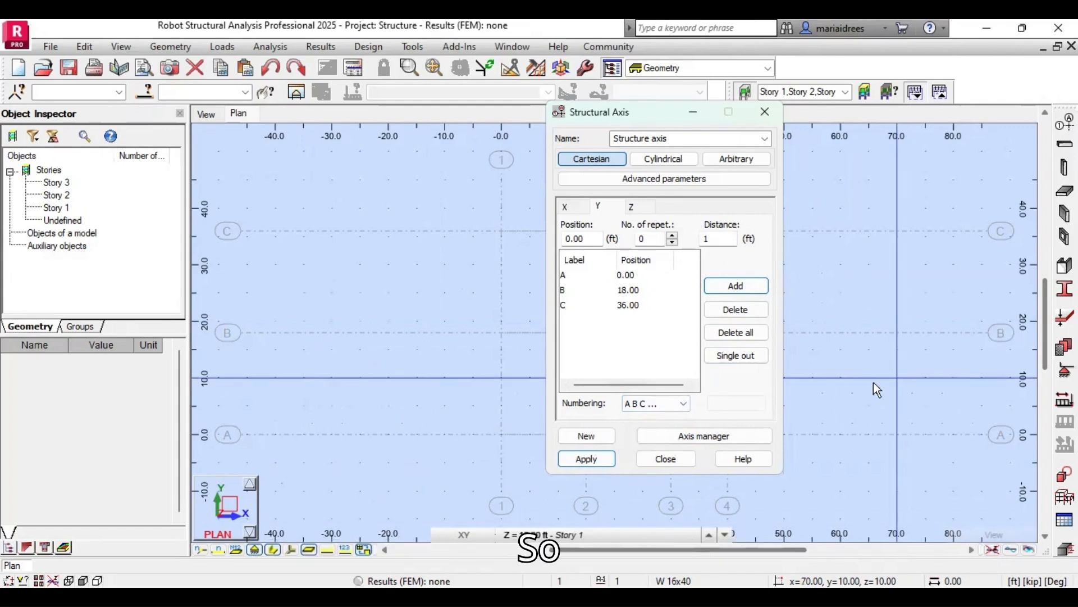
click(670, 460)
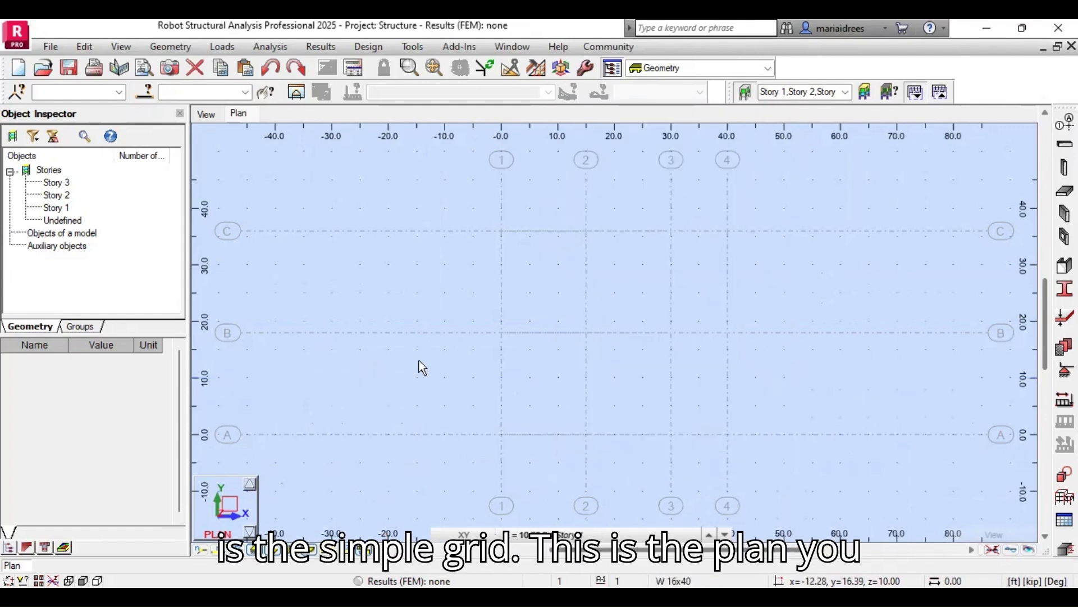
Step: Show the structural grid in the 3D view and look over the available story commands
click(206, 114)
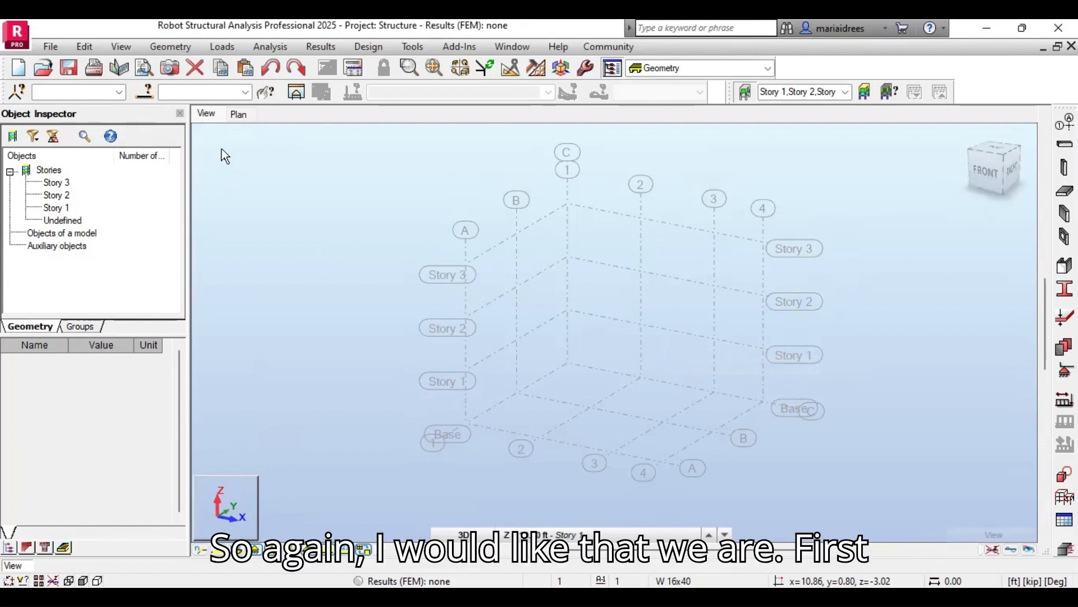
click(172, 47)
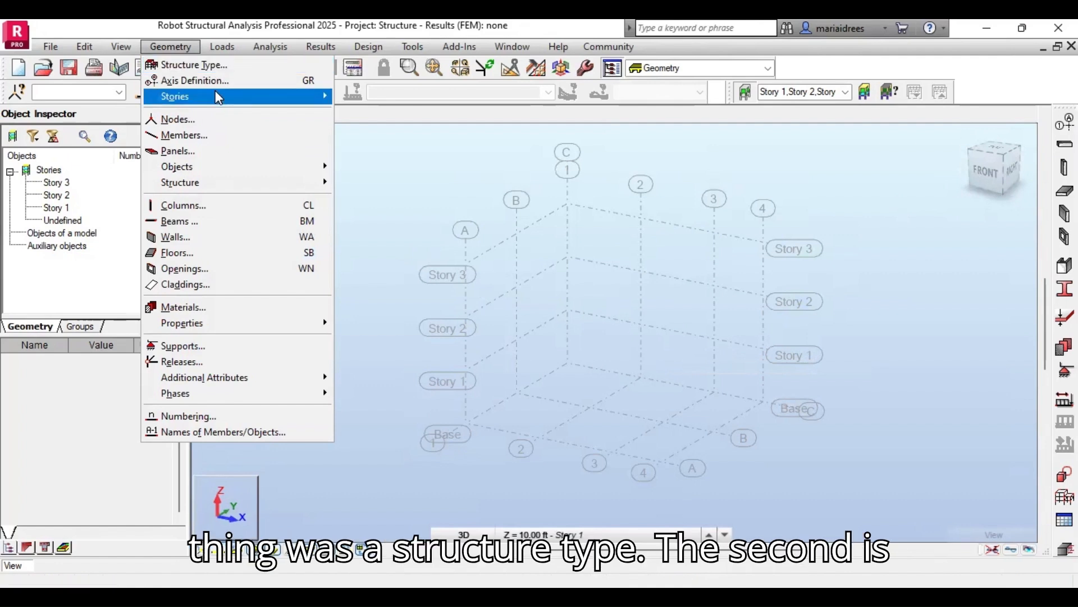
mouse_move(223, 105)
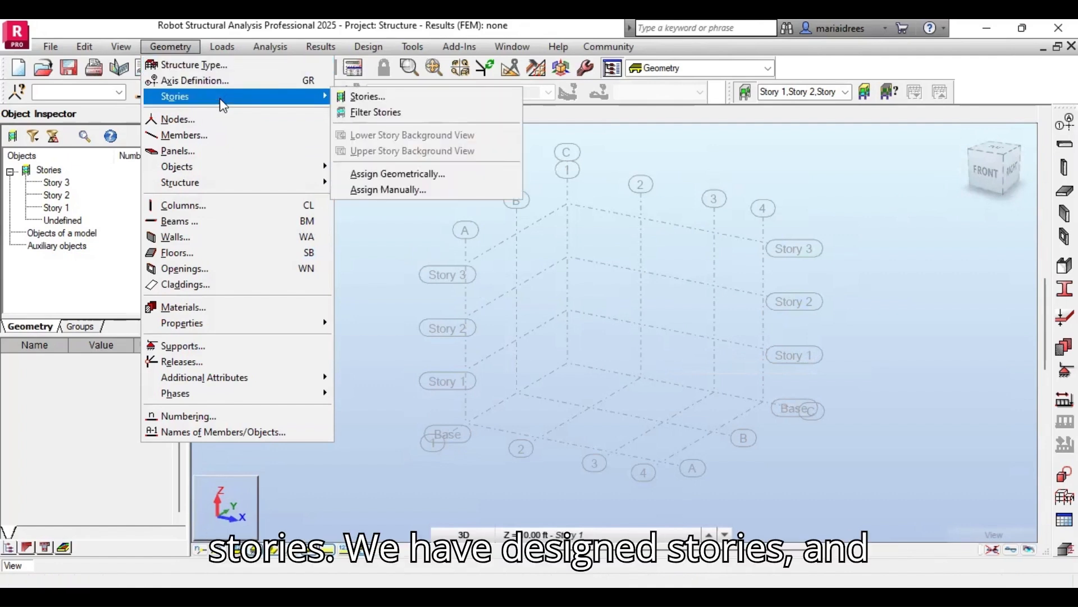